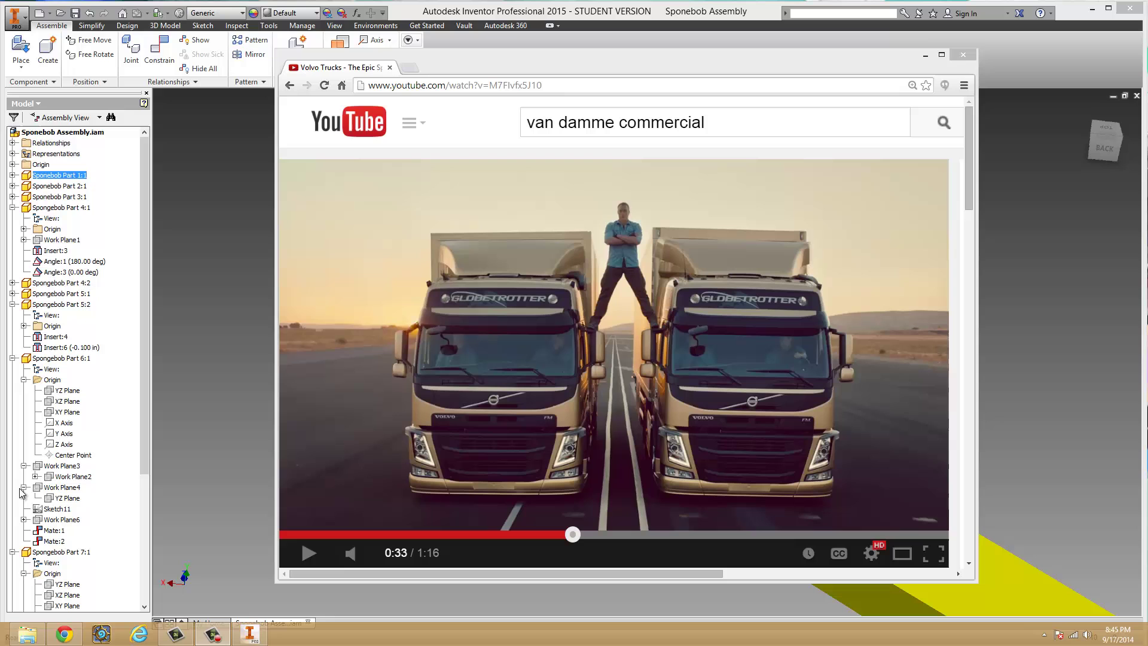
# Resume the Van Damme truck commercial, then move the browser window off the Inventor assembly
pyautogui.press('space')
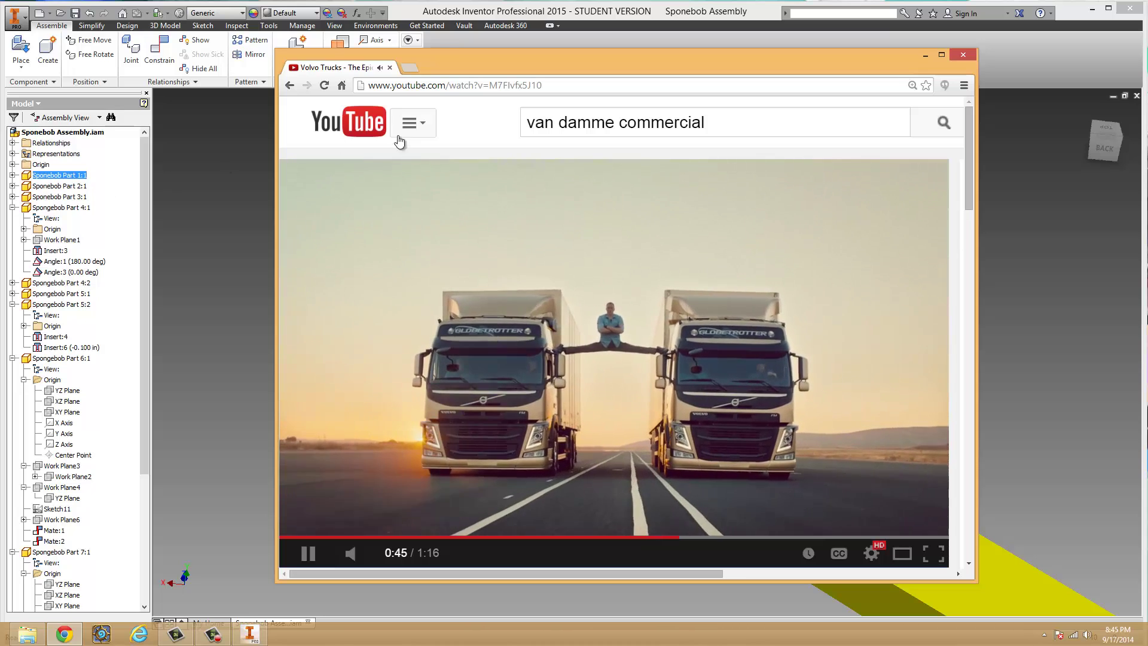
pyautogui.moveTo(629, 67); pyautogui.dragTo(203, 80)
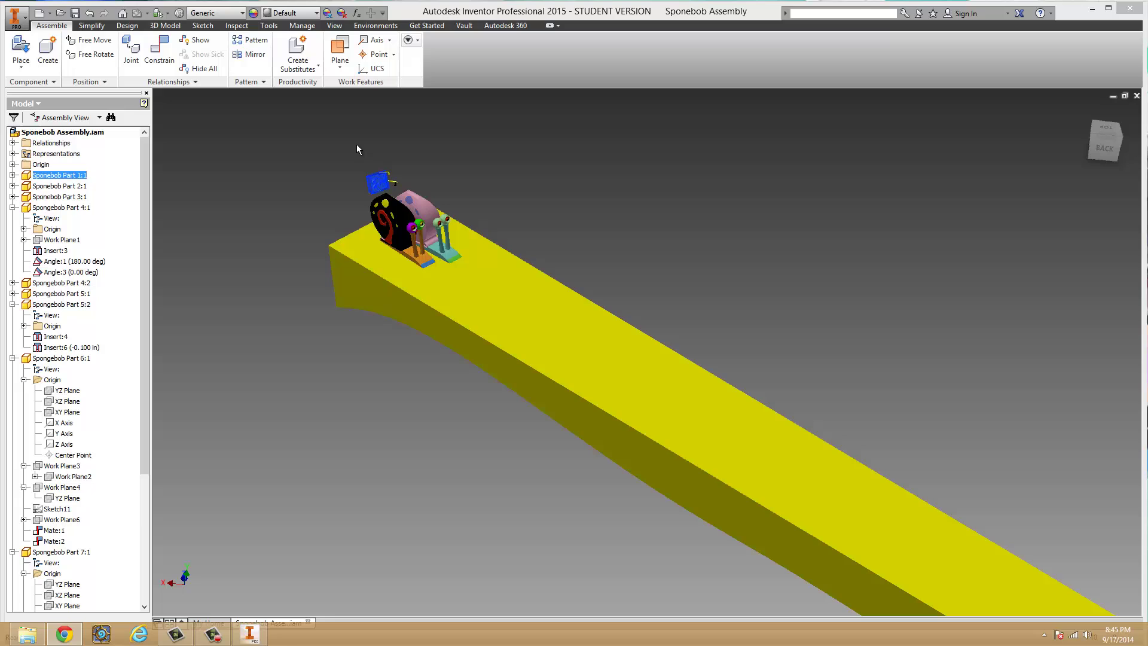
# Slide a snail down the yellow beam and place the pink snail beside the black snail
pyautogui.click(272, 154)
pyautogui.scroll(3, 308, 174)
pyautogui.scroll(-2, 932, 455)
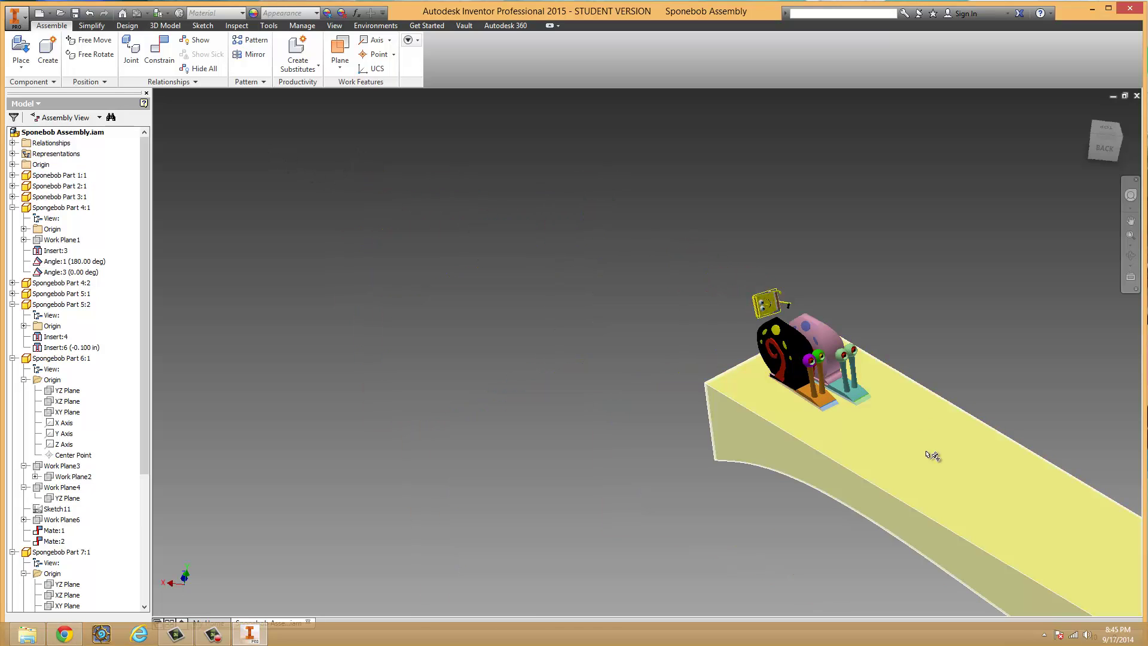
pyautogui.moveTo(931, 455); pyautogui.dragTo(594, 323, button='middle')
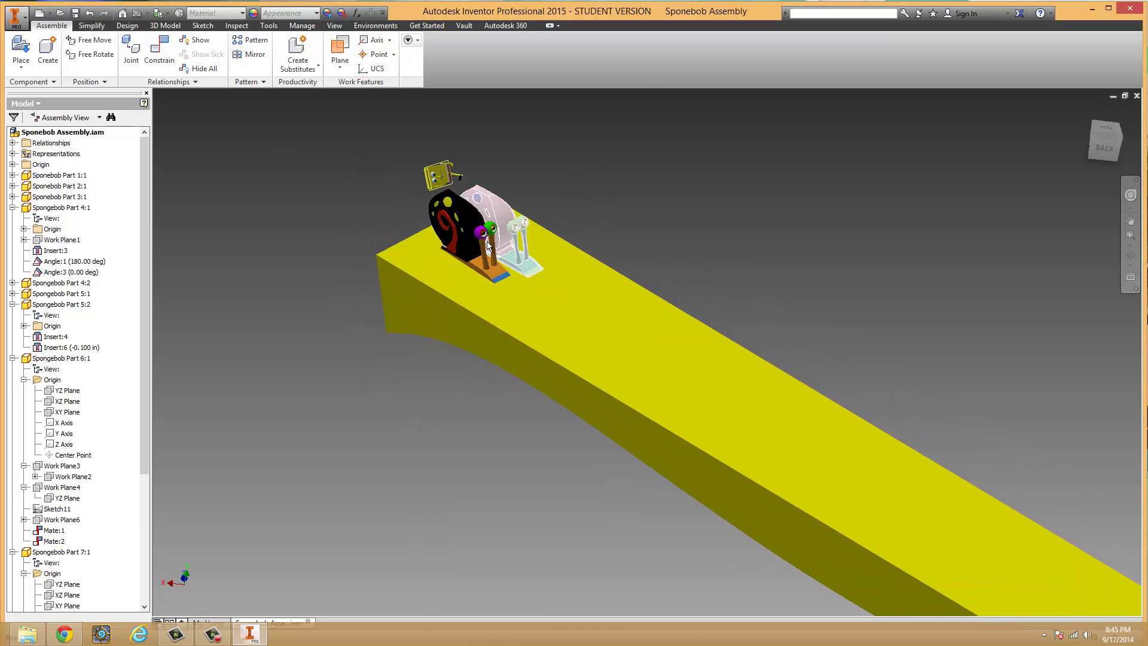
pyautogui.moveTo(487, 245); pyautogui.dragTo(454, 226)
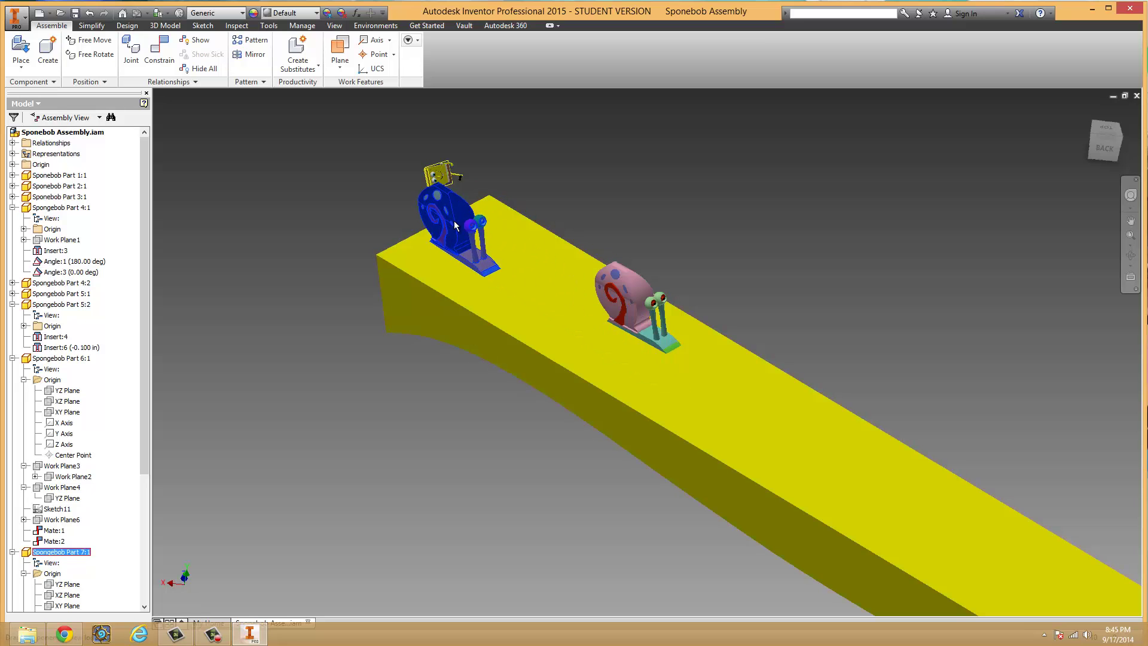
pyautogui.moveTo(637, 311); pyautogui.dragTo(523, 254)
# Slide the blue snail down the beam and bring the pink snail up next to it
pyautogui.scroll(4, 475, 140)
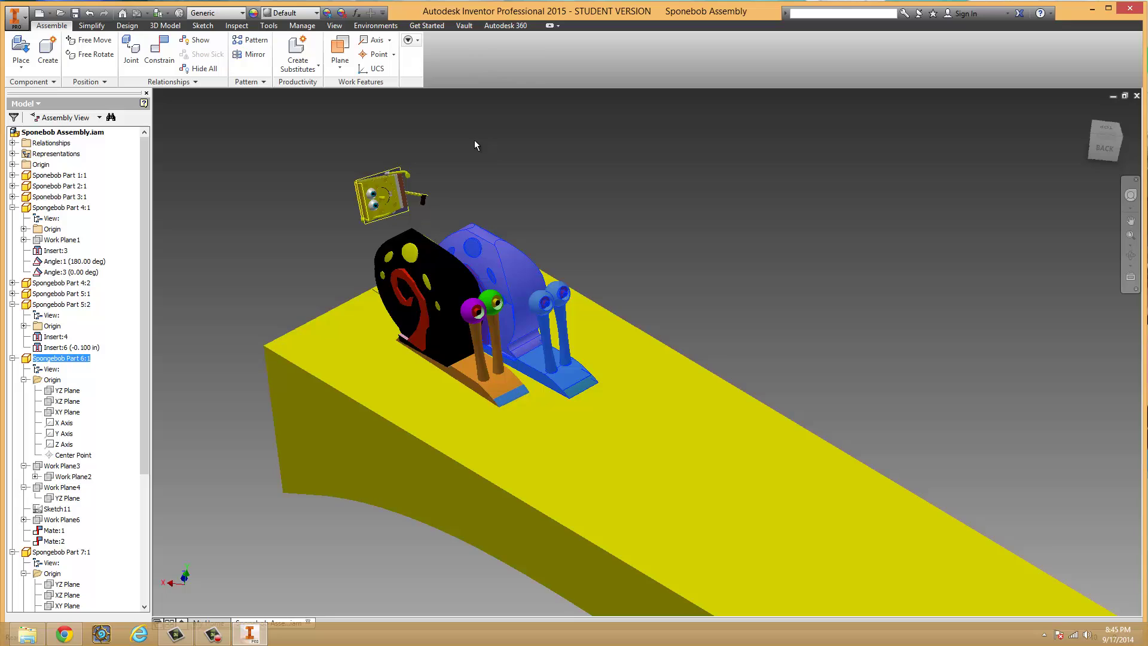
pyautogui.scroll(-5, 471, 293)
pyautogui.moveTo(488, 339); pyautogui.dragTo(669, 469)
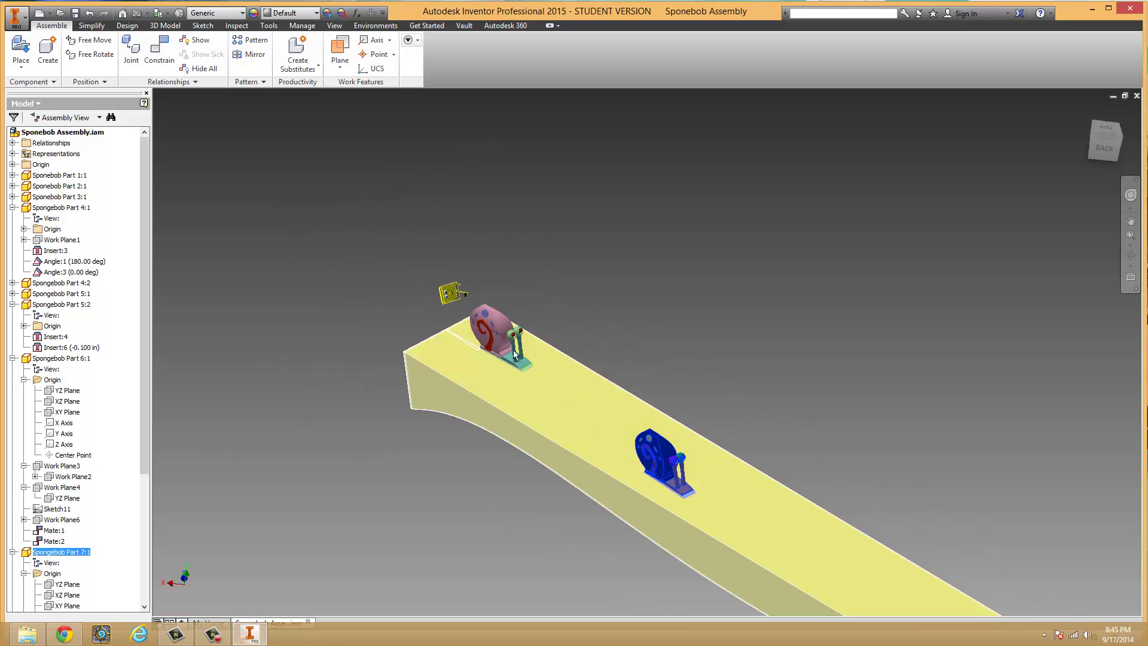
pyautogui.moveTo(514, 354); pyautogui.dragTo(467, 338)
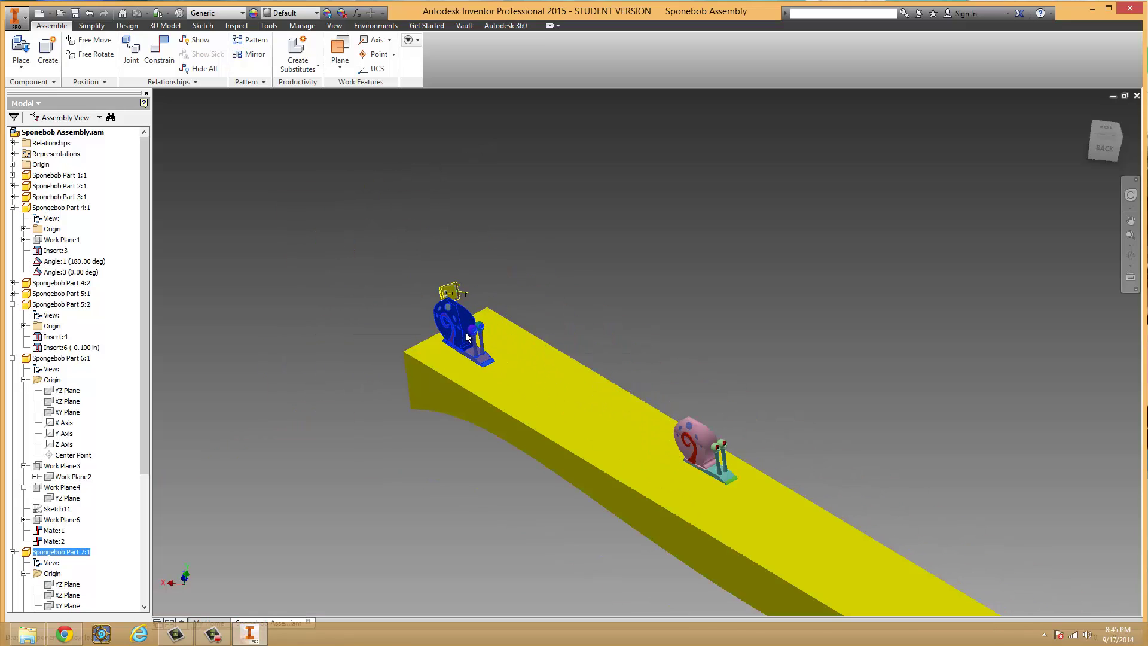
pyautogui.moveTo(705, 449); pyautogui.dragTo(493, 291)
pyautogui.scroll(4, 461, 287)
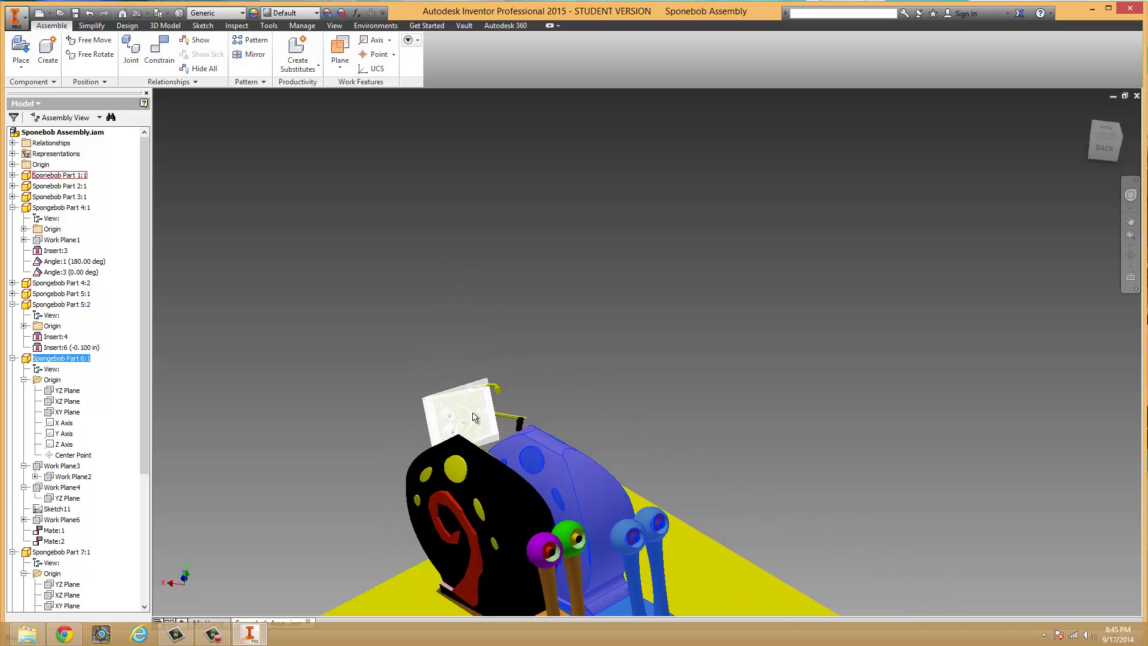
# Move the SpongeBob square to the right of the snails
pyautogui.moveTo(475, 417); pyautogui.dragTo(628, 363)
pyautogui.moveTo(553, 499); pyautogui.dragTo(553, 553)
pyautogui.moveTo(625, 359); pyautogui.dragTo(891, 545)
pyautogui.scroll(-5, 882, 578)
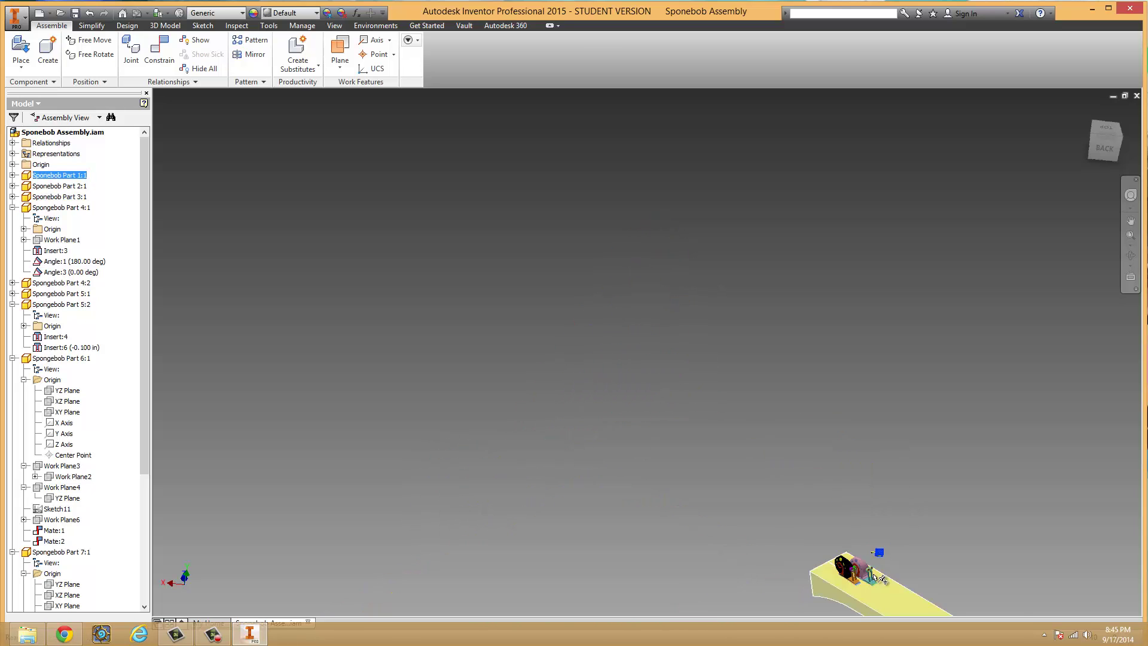
pyautogui.scroll(10, 625, 399)
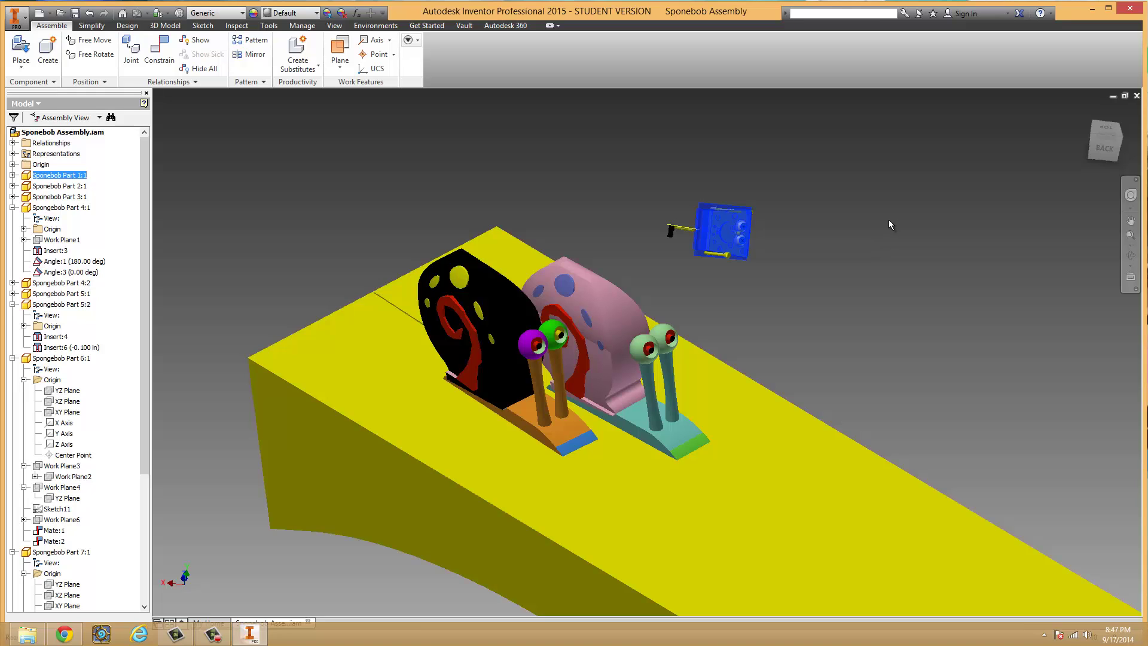
# Create a new part file, Part2, from the Standard.ipt inch template
pyautogui.click(19, 24)
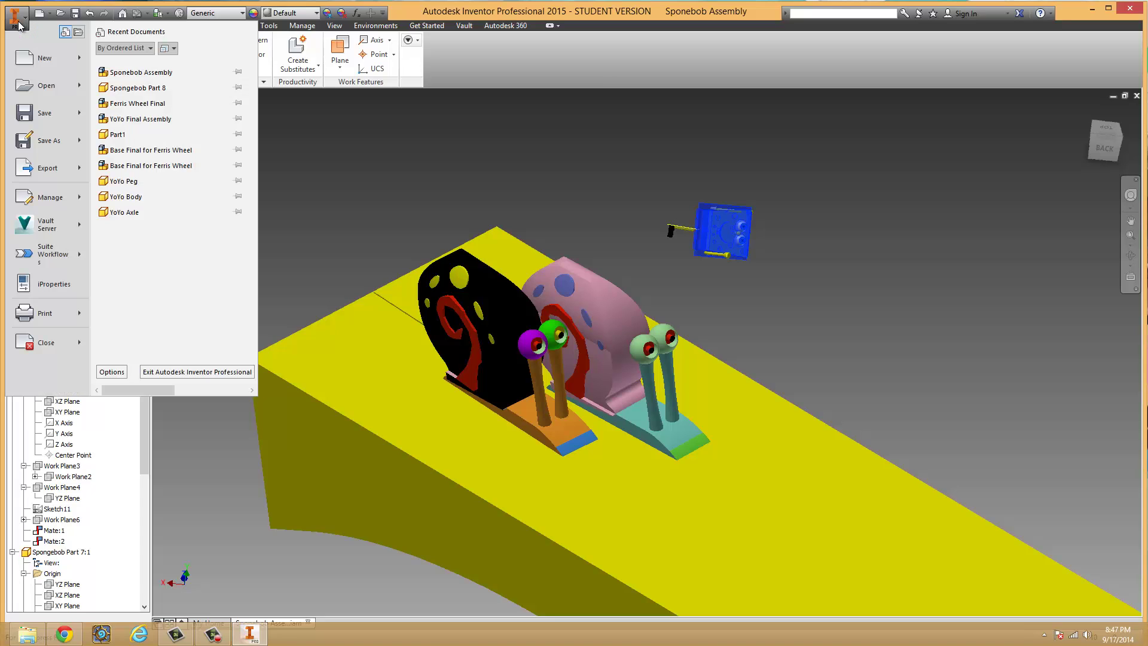
pyautogui.click(42, 60)
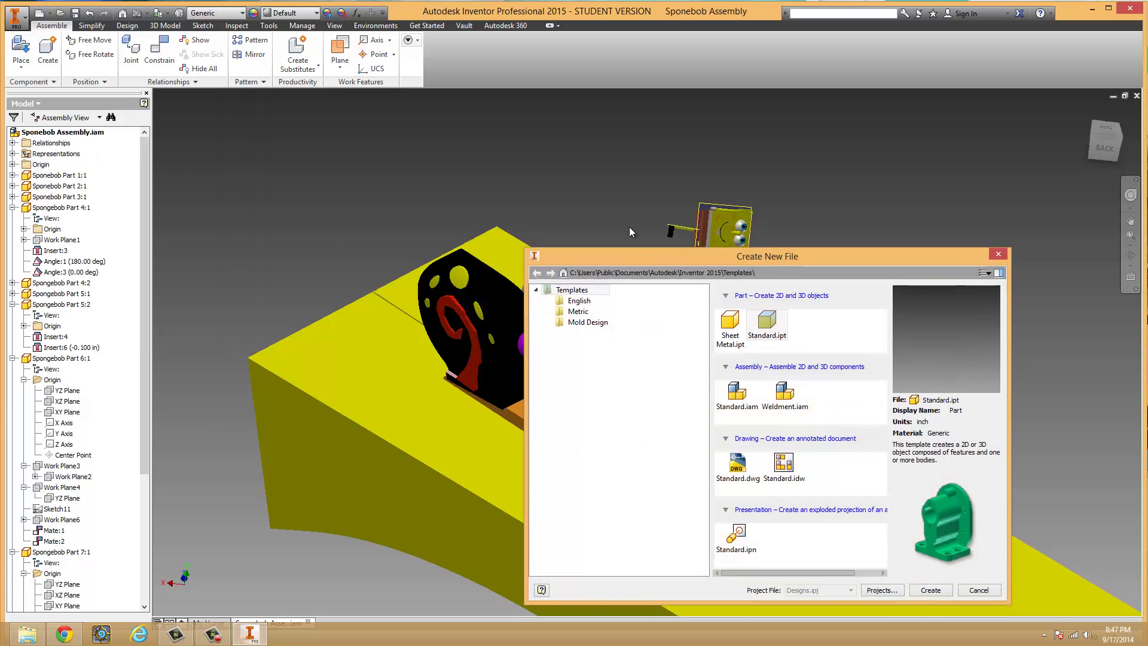
pyautogui.moveTo(673, 262); pyautogui.dragTo(484, 108)
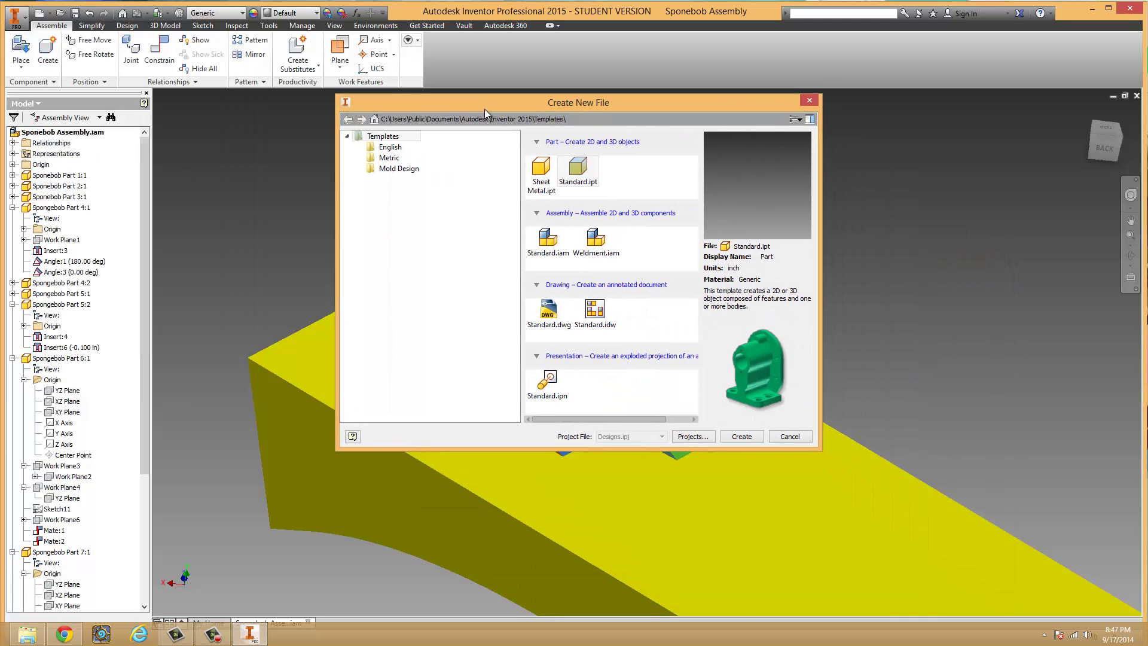
pyautogui.doubleClick(582, 172)
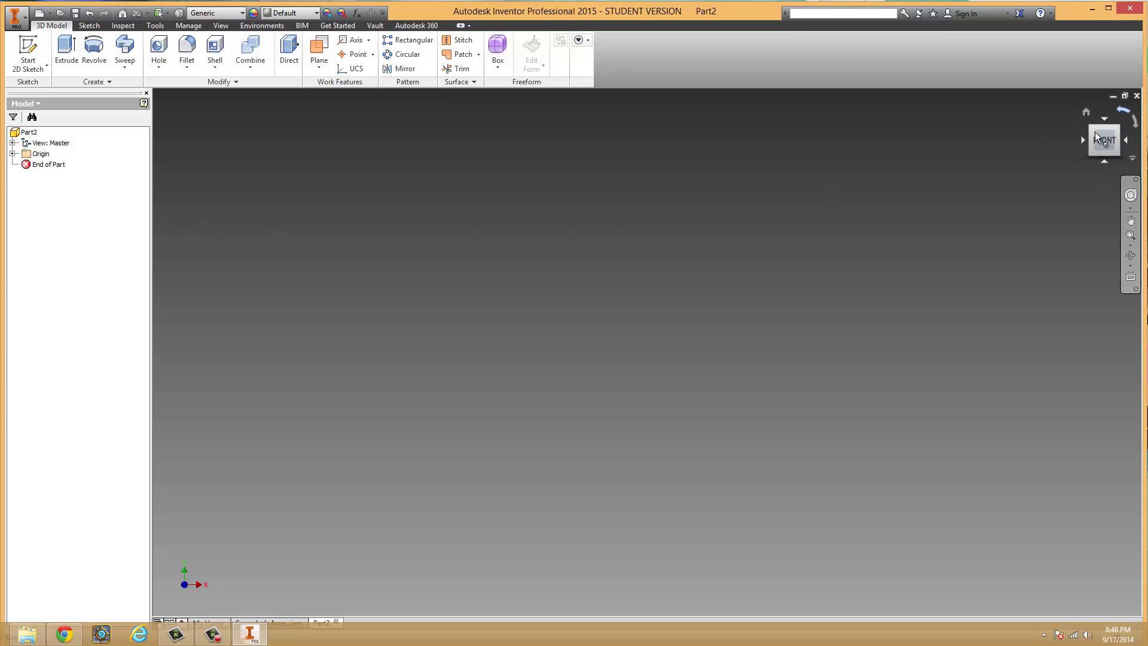
pyautogui.click(1126, 141)
pyautogui.click(1129, 143)
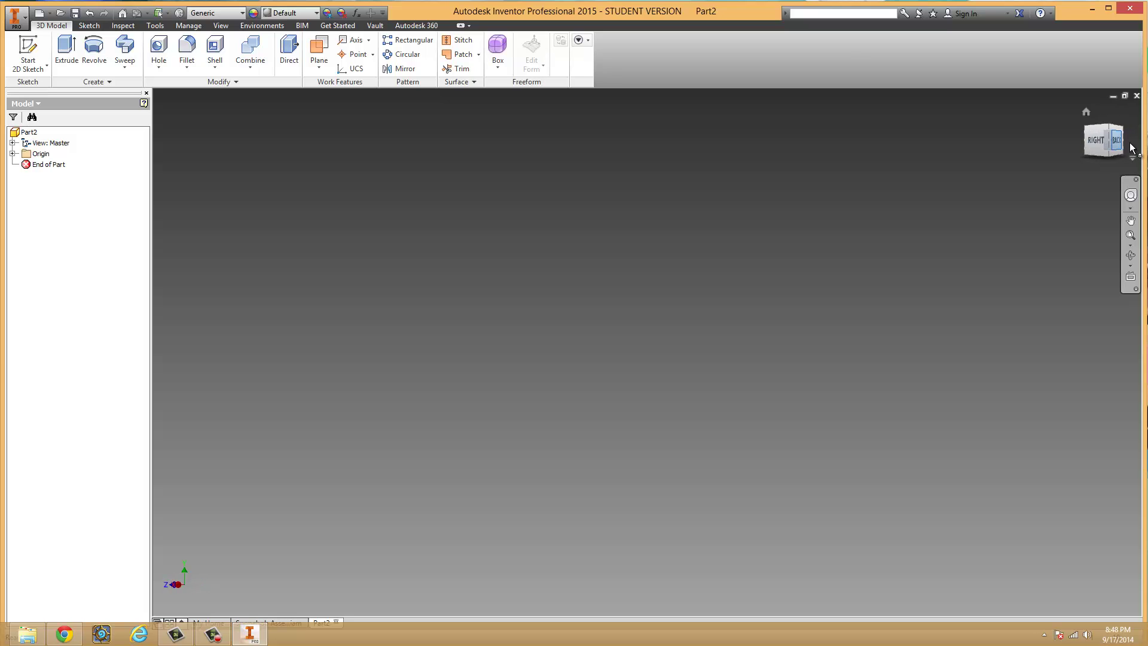
pyautogui.click(1129, 142)
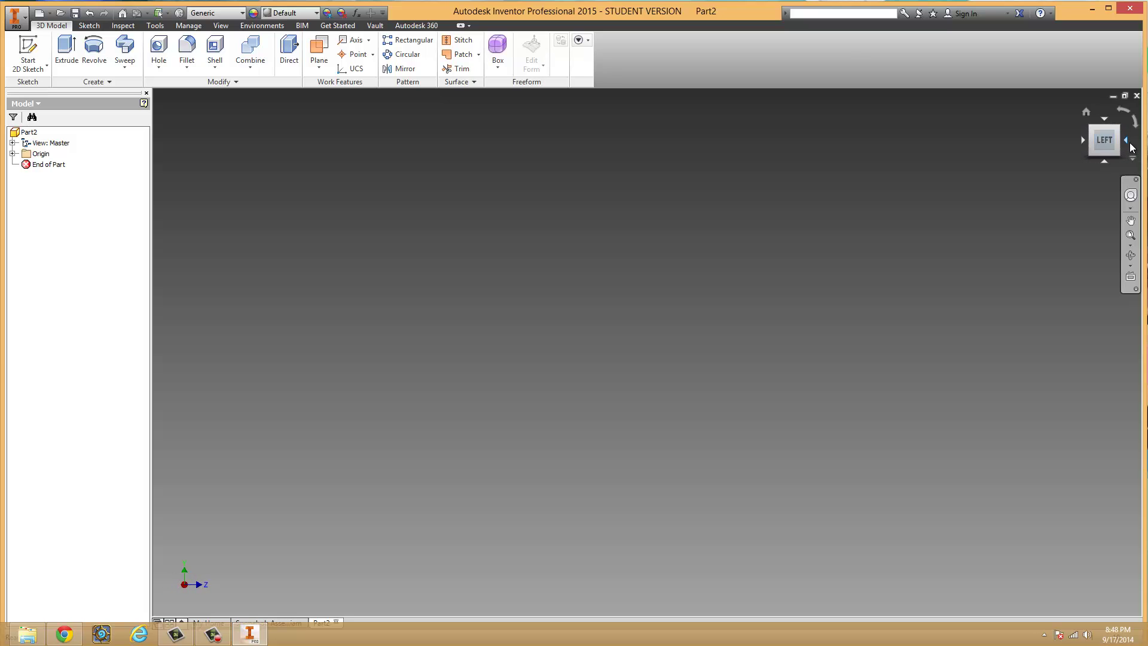
pyautogui.click(1128, 144)
pyautogui.click(1136, 126)
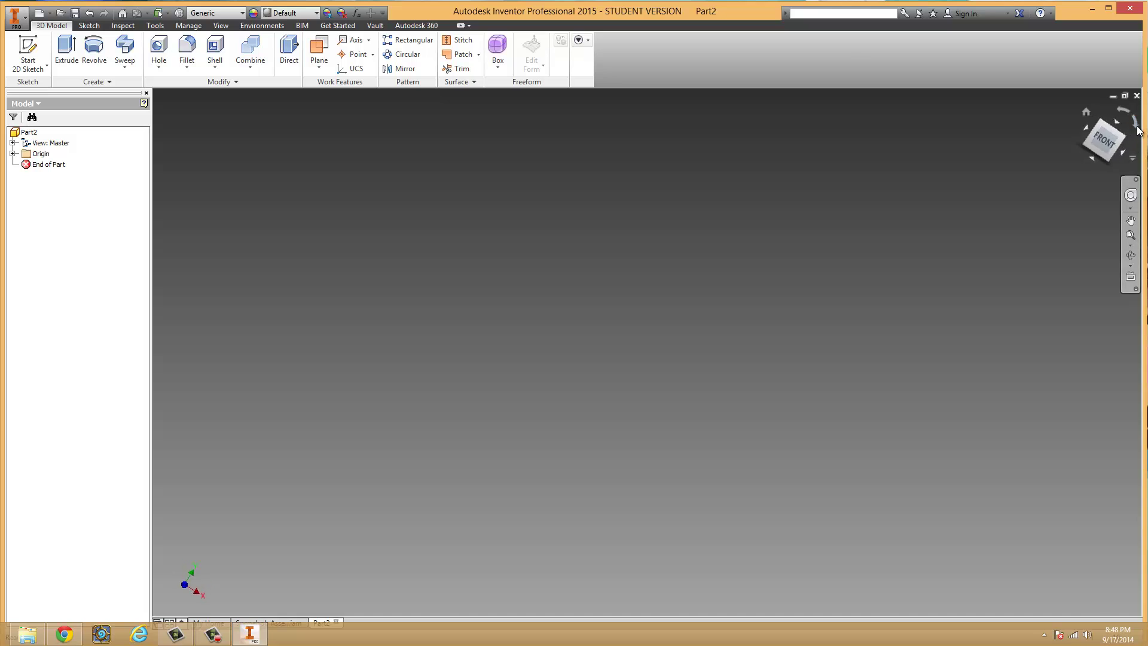
pyautogui.click(1123, 112)
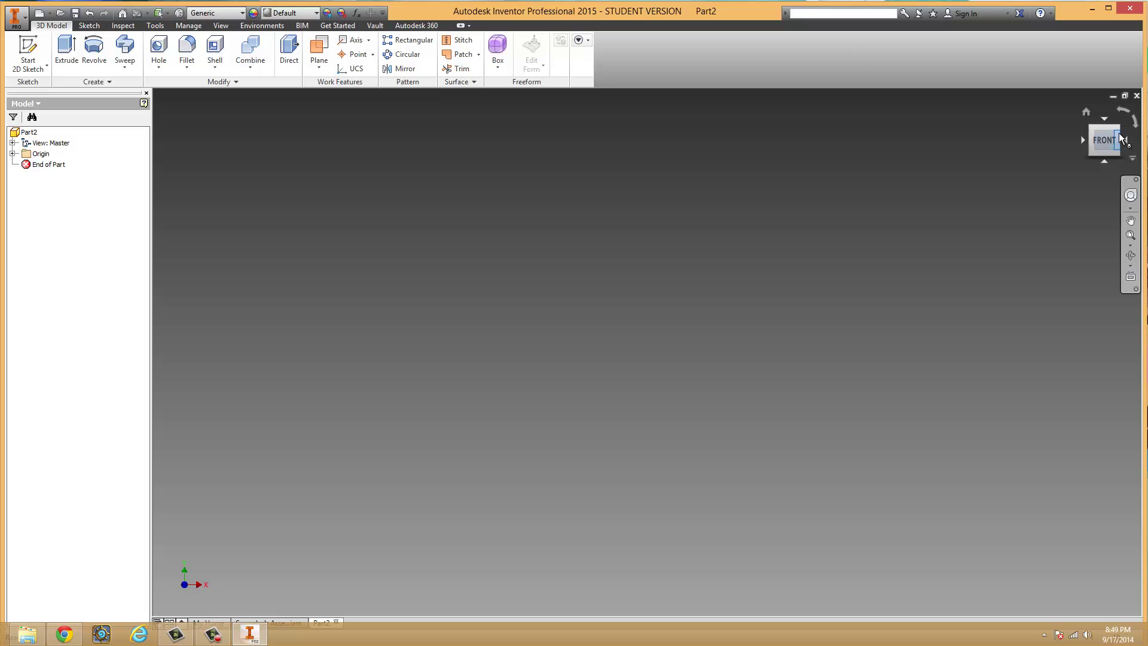
pyautogui.moveTo(1094, 133)
pyautogui.mouseDown()
pyautogui.moveTo(1035, 120)
pyautogui.moveTo(920, 144)
pyautogui.moveTo(953, 172)
pyautogui.moveTo(980, 171)
pyautogui.mouseUp()
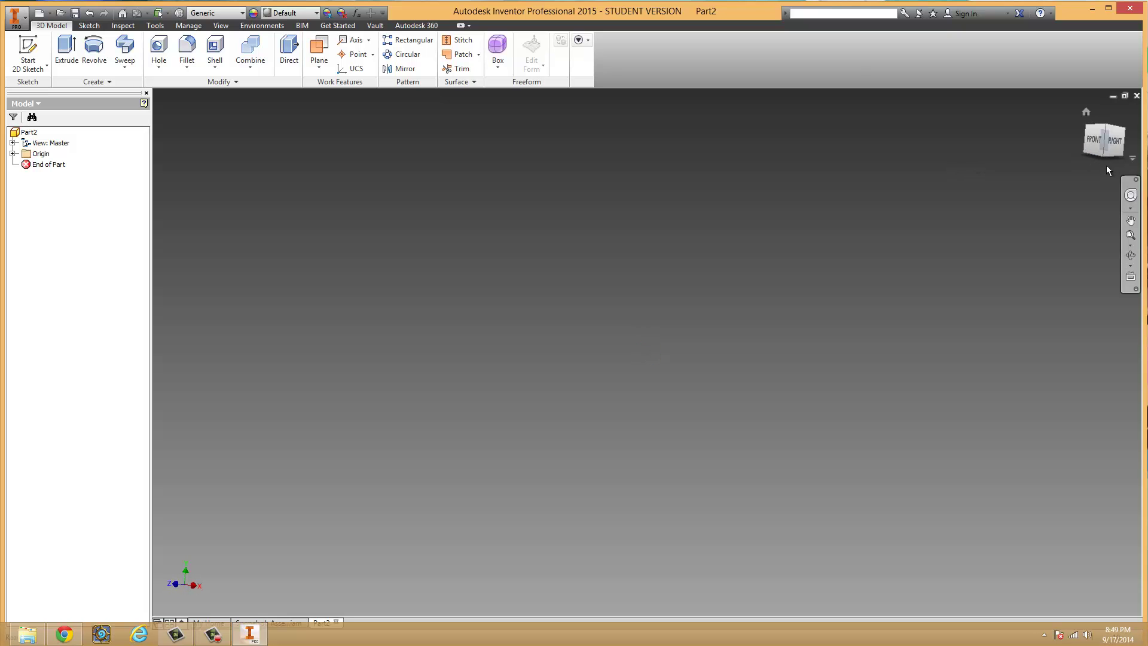
pyautogui.click(1091, 144)
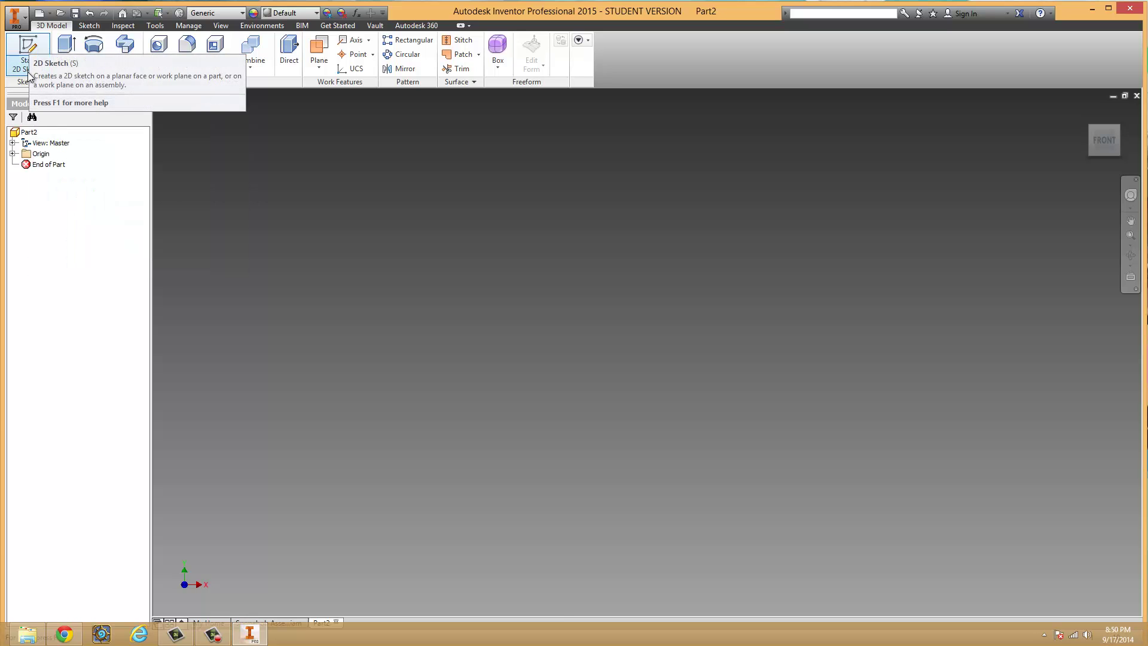
# Start a 2D sketch, Sketch1, on Part2's XY origin plane
pyautogui.click(29, 46)
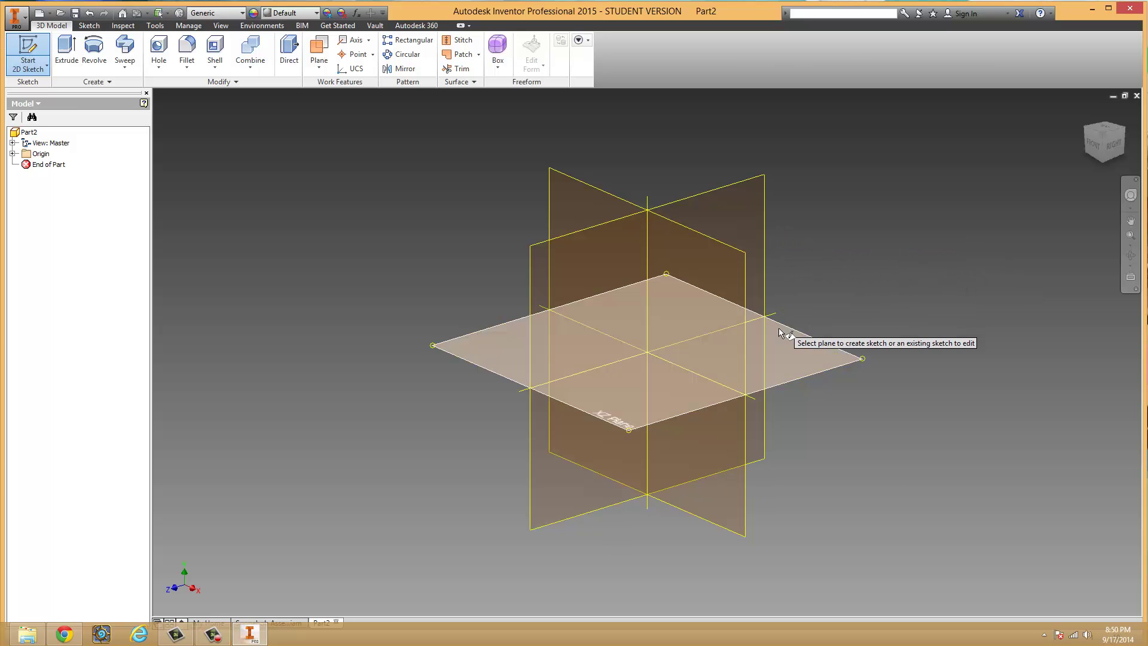
pyautogui.click(704, 292)
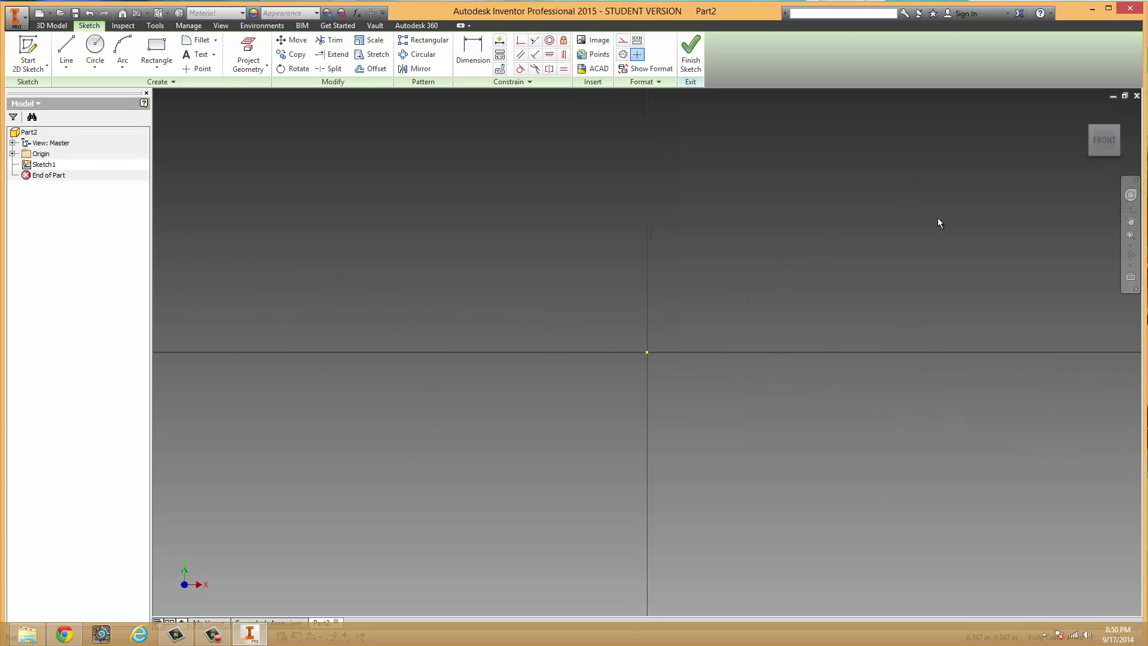
# Locate the Rectangle tool in the Sketch tab's Create panel
pyautogui.moveTo(1088, 167)
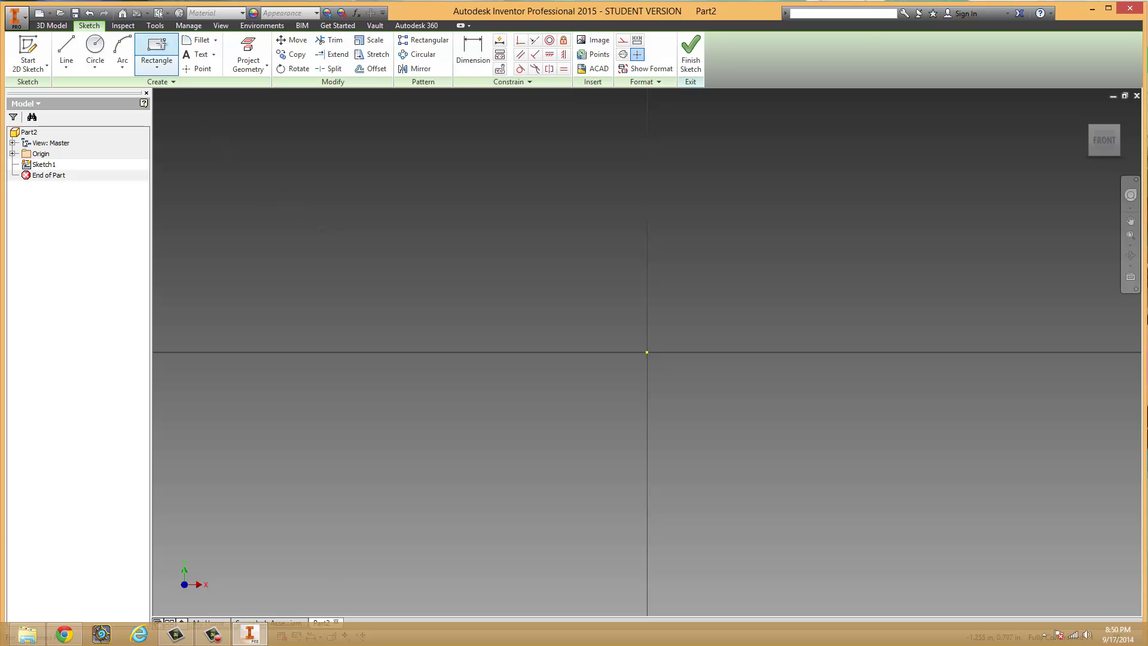
# Draw a two-point rectangle around the sketch origin
pyautogui.click(159, 49)
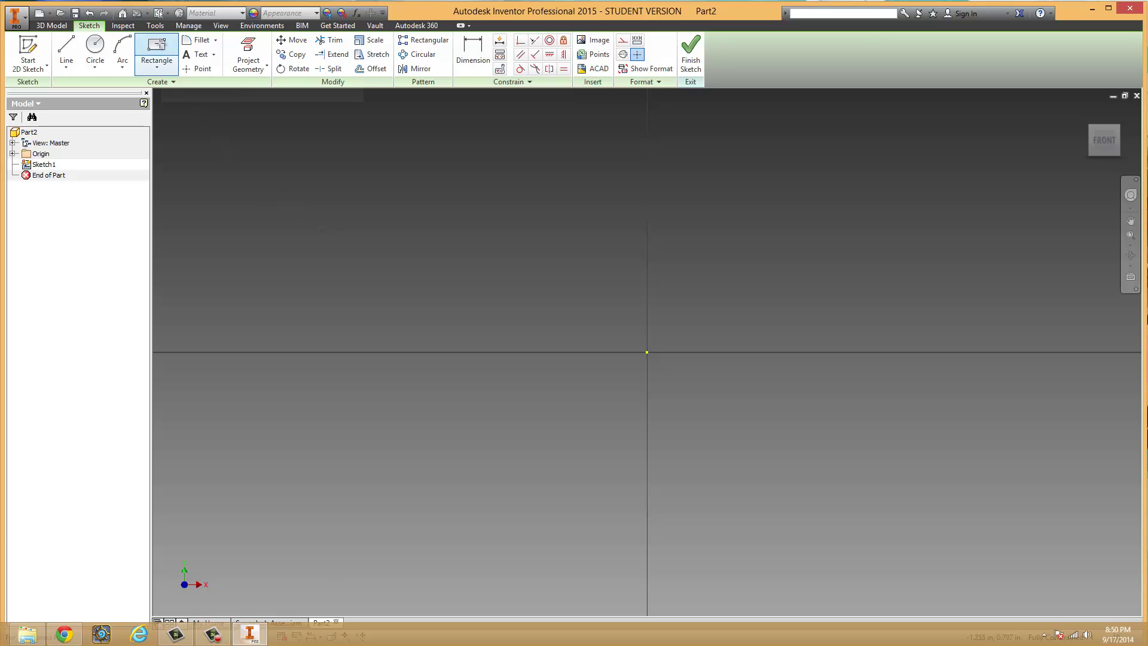
pyautogui.click(478, 167)
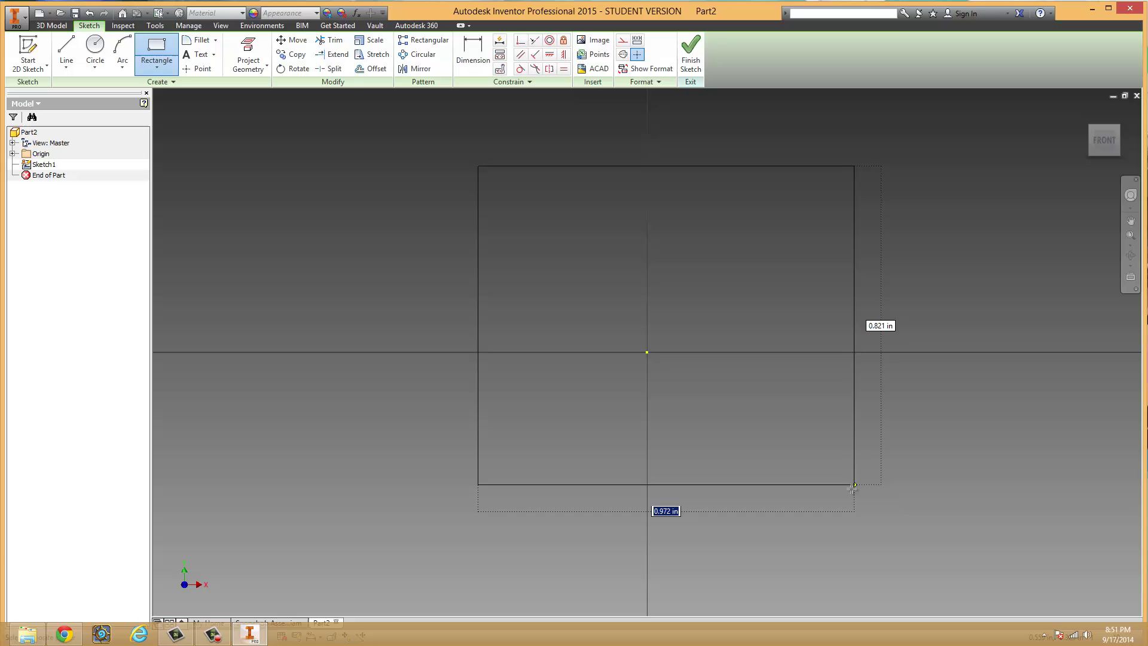
pyautogui.click(849, 492)
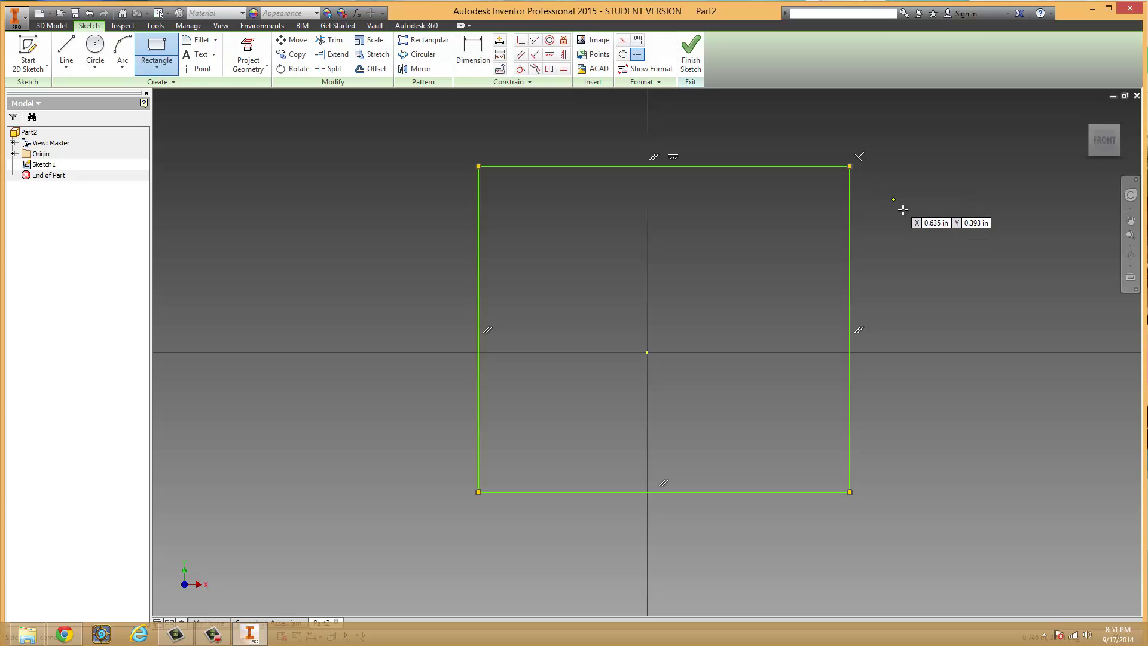
pyautogui.moveTo(917, 238); pyautogui.dragTo(903, 265, button='middle')
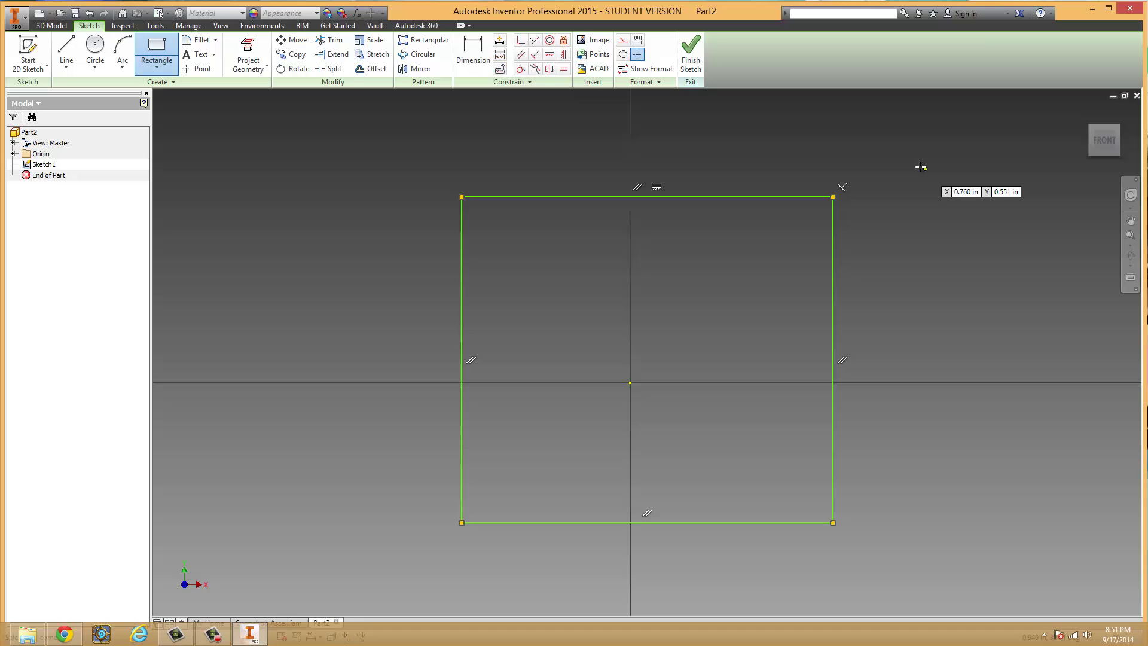
# Remove the stray small rectangle drawn at the upper right
pyautogui.click(896, 138)
pyautogui.click(1024, 287)
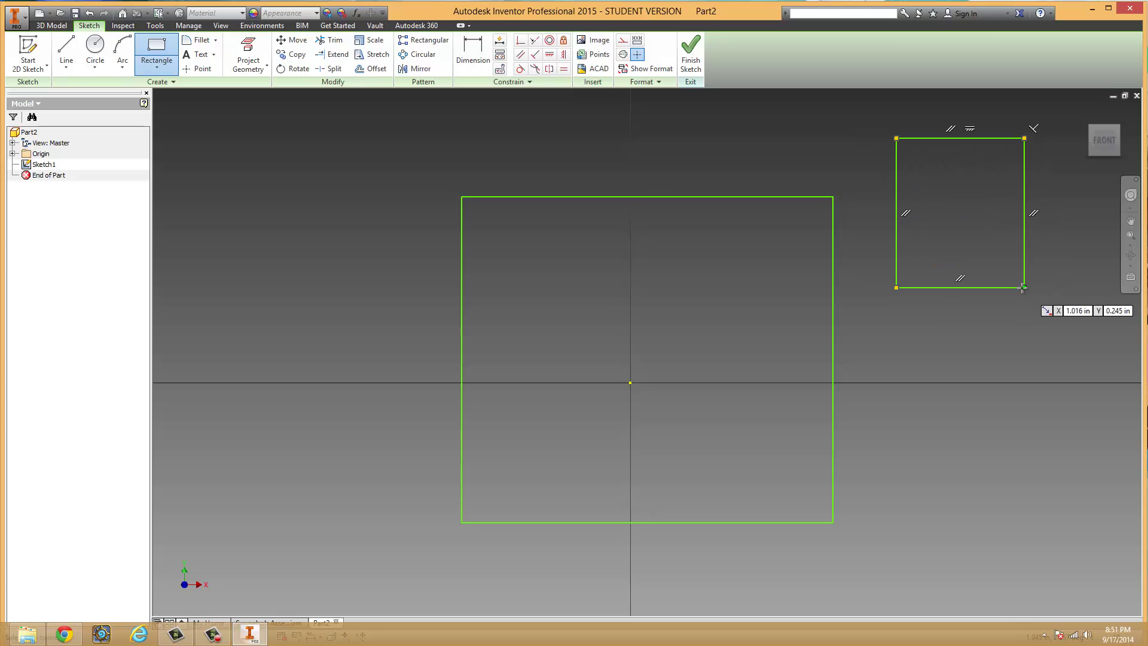
pyautogui.click(852, 134)
pyautogui.press('Escape')
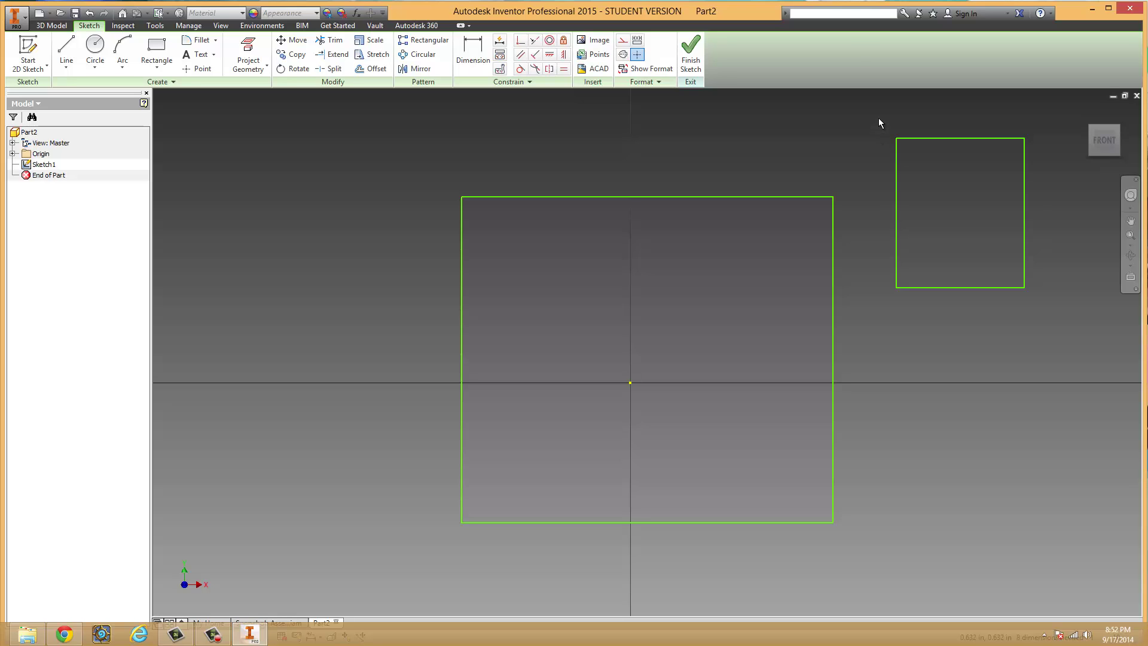
pyautogui.moveTo(879, 117); pyautogui.dragTo(1041, 324)
pyautogui.moveTo(859, 108); pyautogui.dragTo(1064, 341)
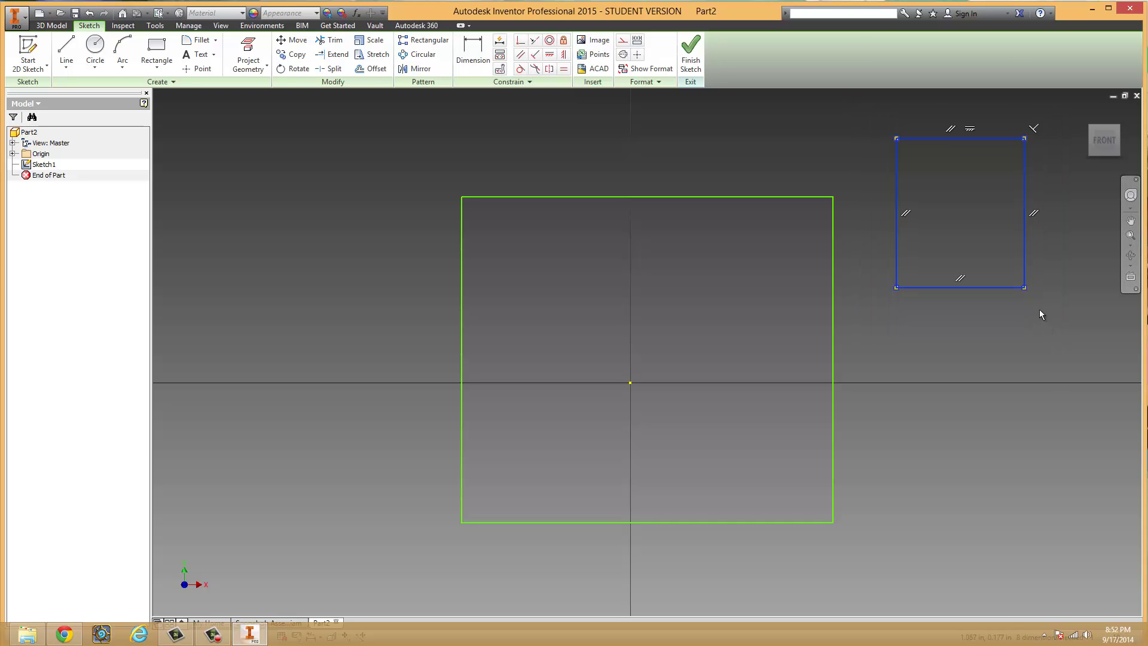
pyautogui.press('Delete')
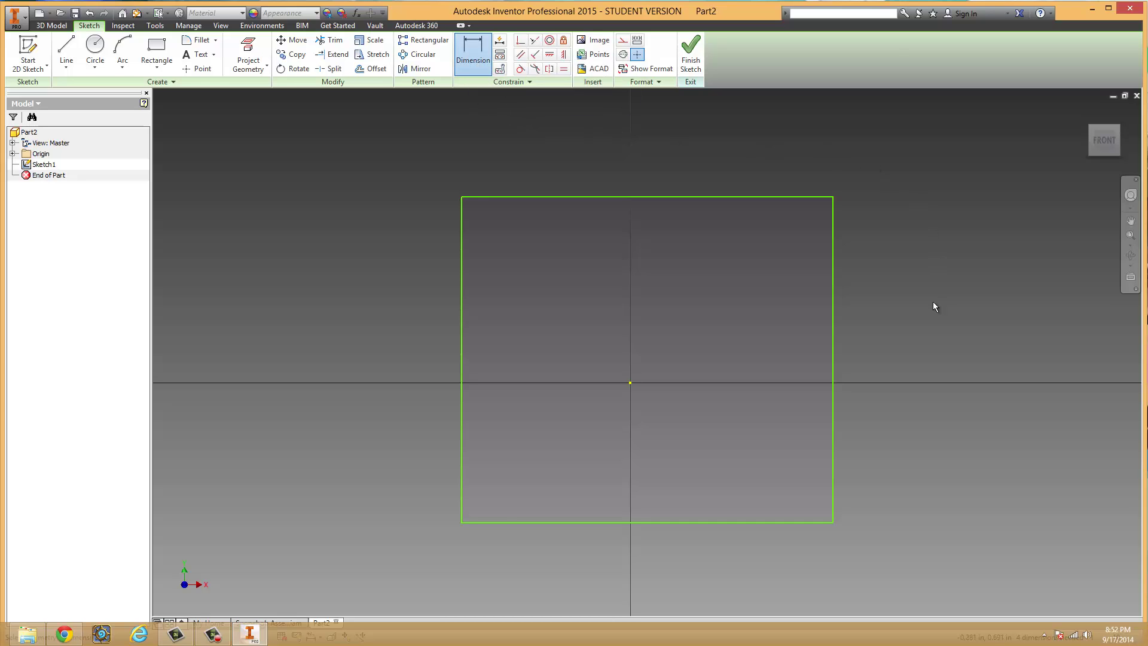
# Dimension the rectangle's top edge to a width of 1 inch
pyautogui.click(653, 198)
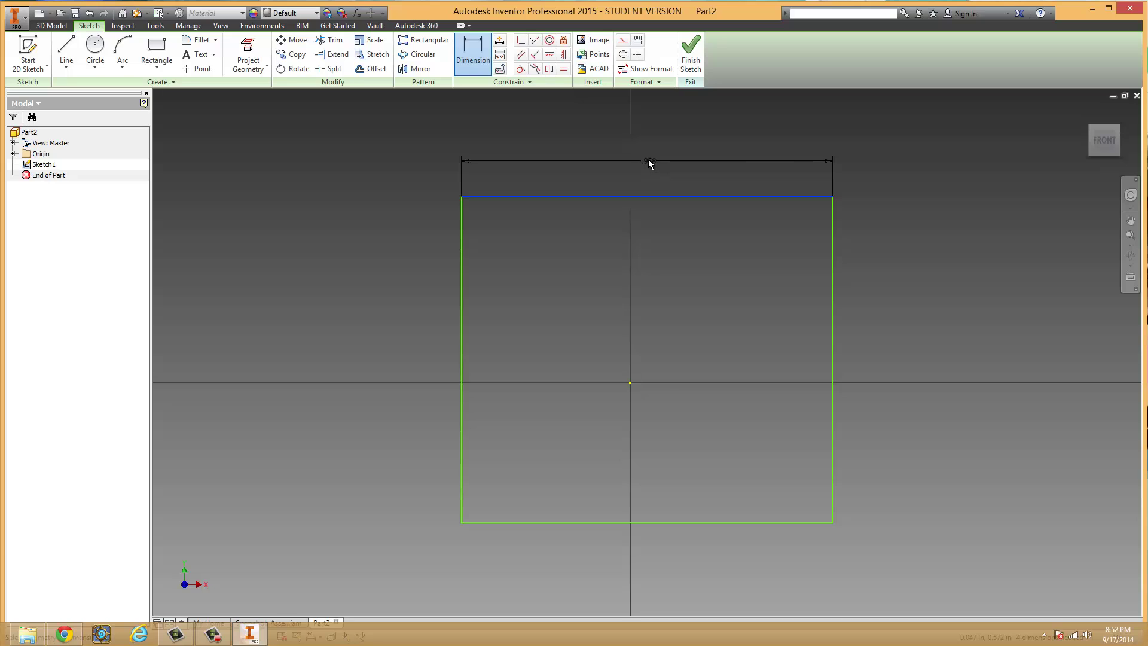
pyautogui.click(651, 163)
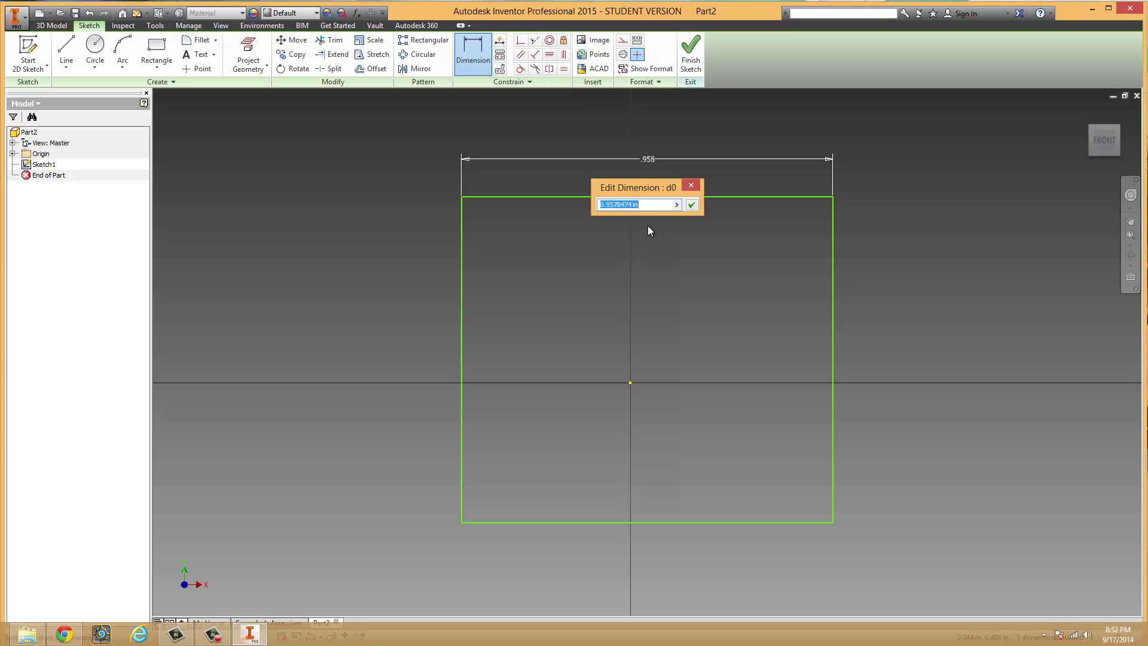
pyautogui.write('1')
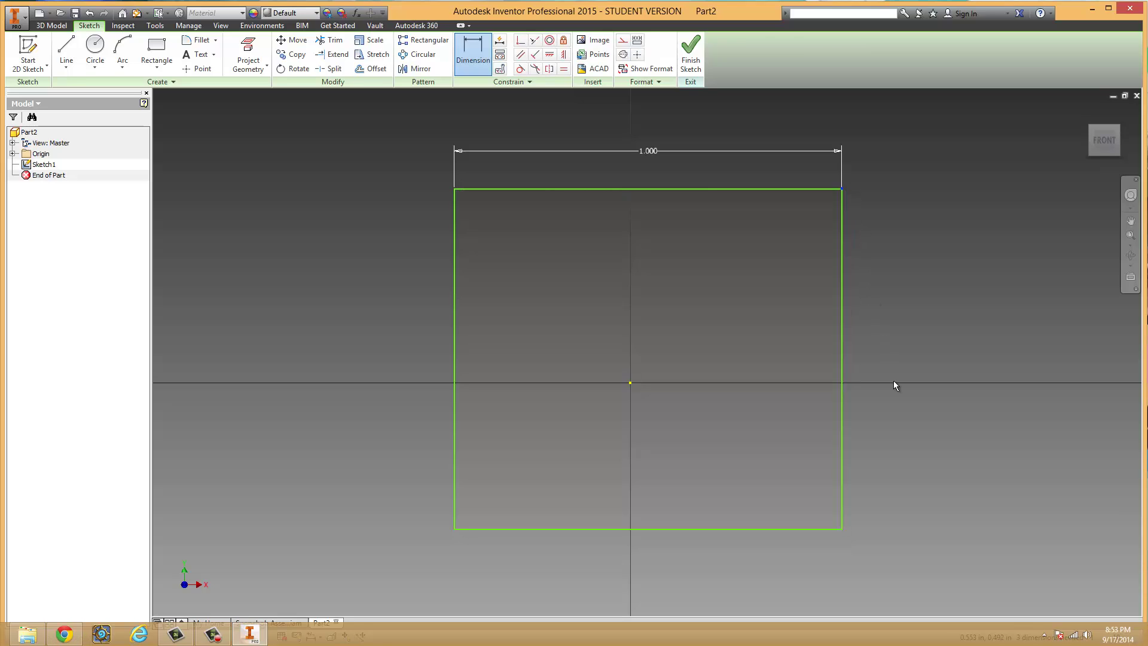
# Dimension the rectangle's right edge to a height of 1 inch
pyautogui.click(843, 529)
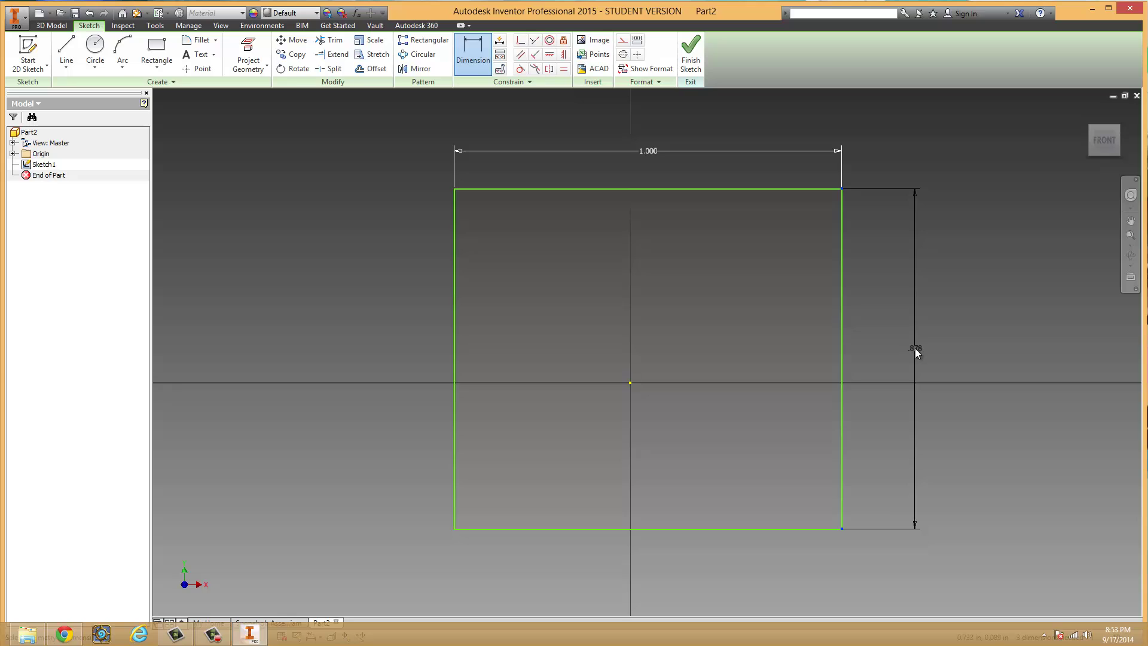
pyautogui.click(915, 348)
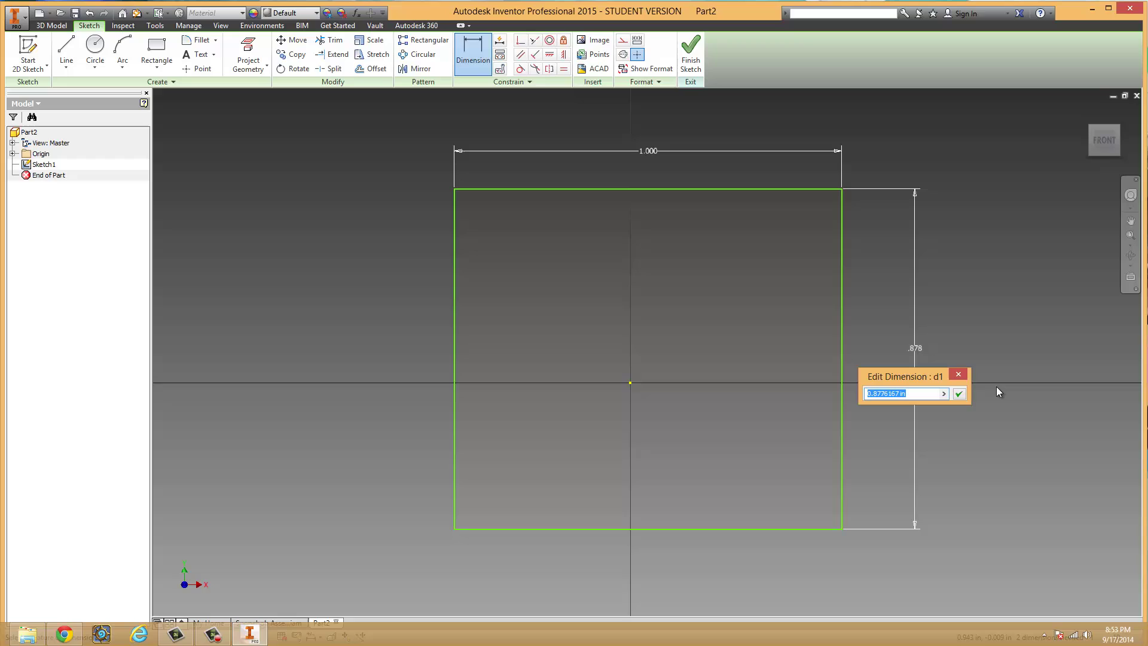
pyautogui.write('1')
pyautogui.click(958, 395)
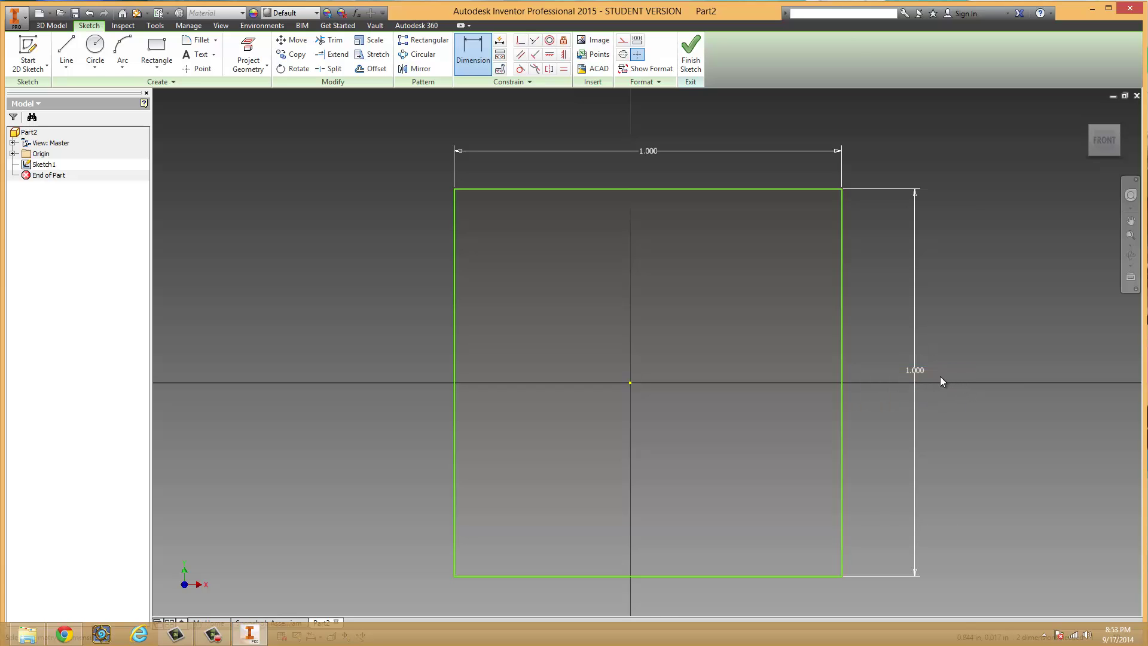
pyautogui.moveTo(944, 410)
pyautogui.mouseDown(button='middle')
pyautogui.moveTo(921, 380)
pyautogui.moveTo(940, 388)
pyautogui.mouseUp(button='middle')
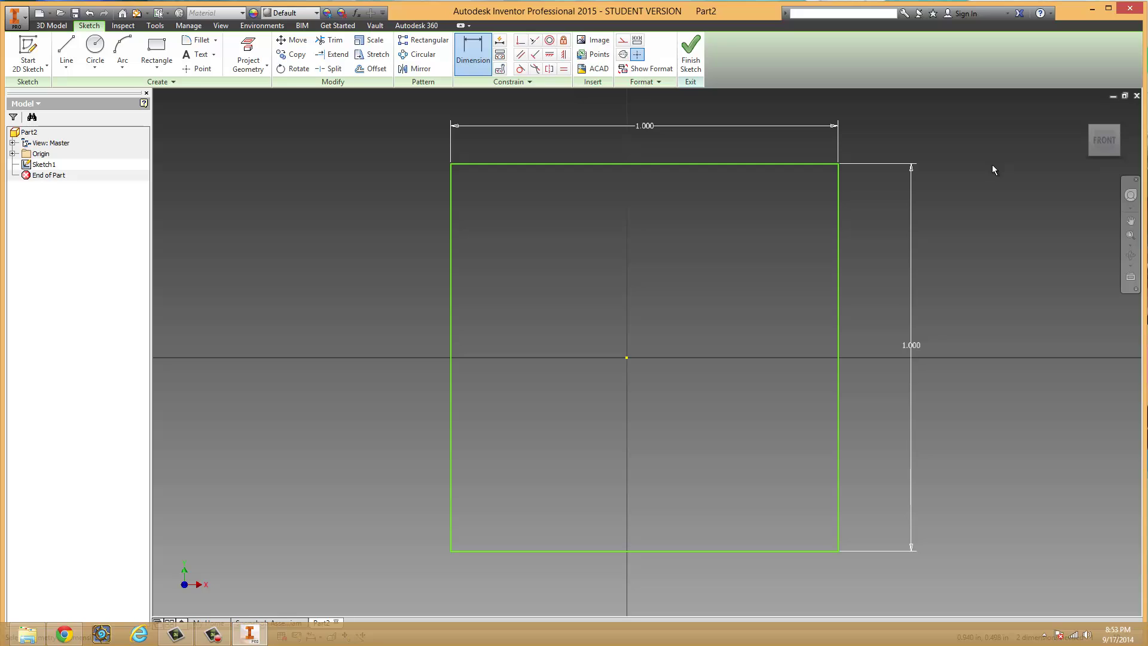
# End dimensioning and finish Sketch1, returning to part modelling
pyautogui.press('Escape')
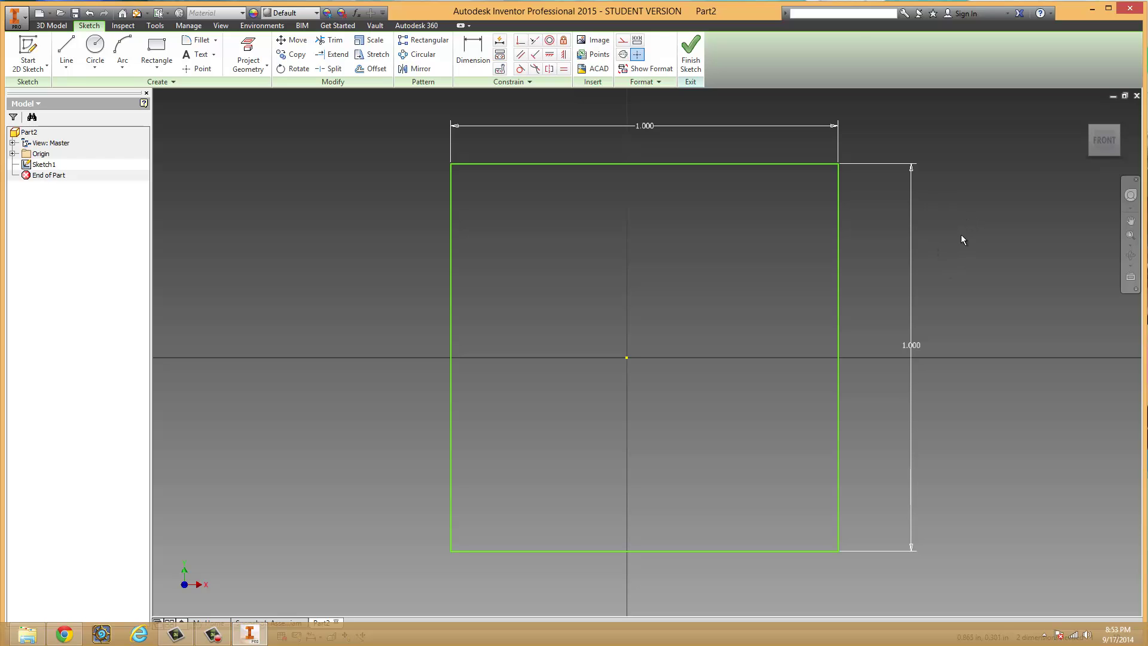
pyautogui.moveTo(929, 307)
pyautogui.mouseDown(button='middle')
pyautogui.moveTo(831, 288)
pyautogui.moveTo(890, 300)
pyautogui.mouseUp(button='middle')
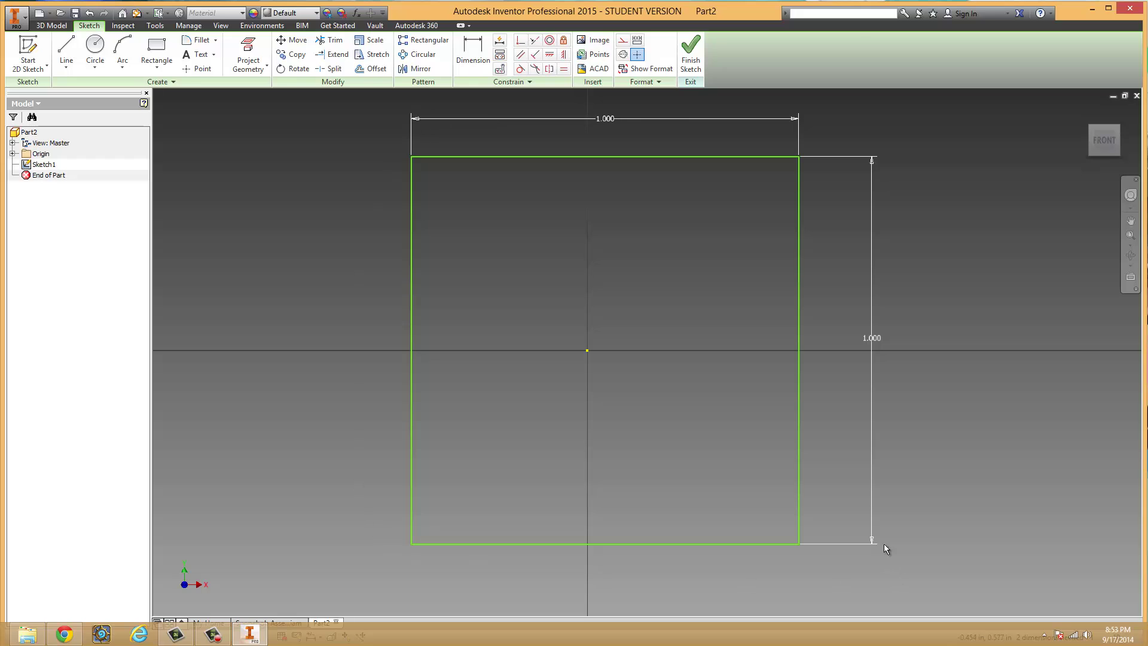
pyautogui.click(689, 66)
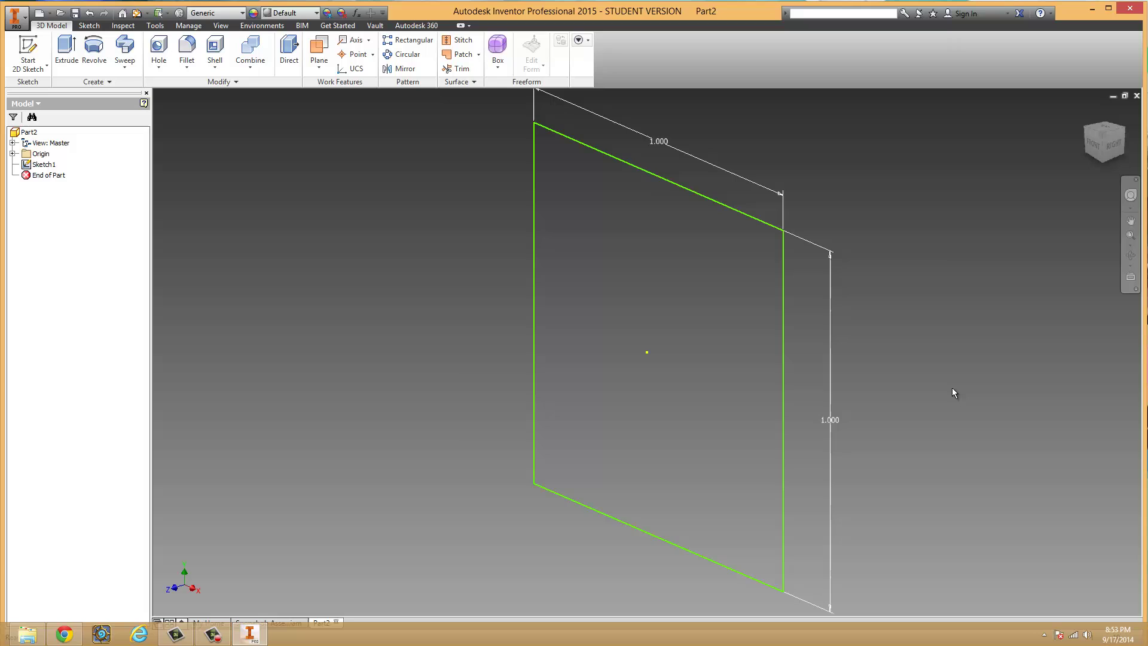
pyautogui.moveTo(952, 388); pyautogui.dragTo(894, 372, button='middle')
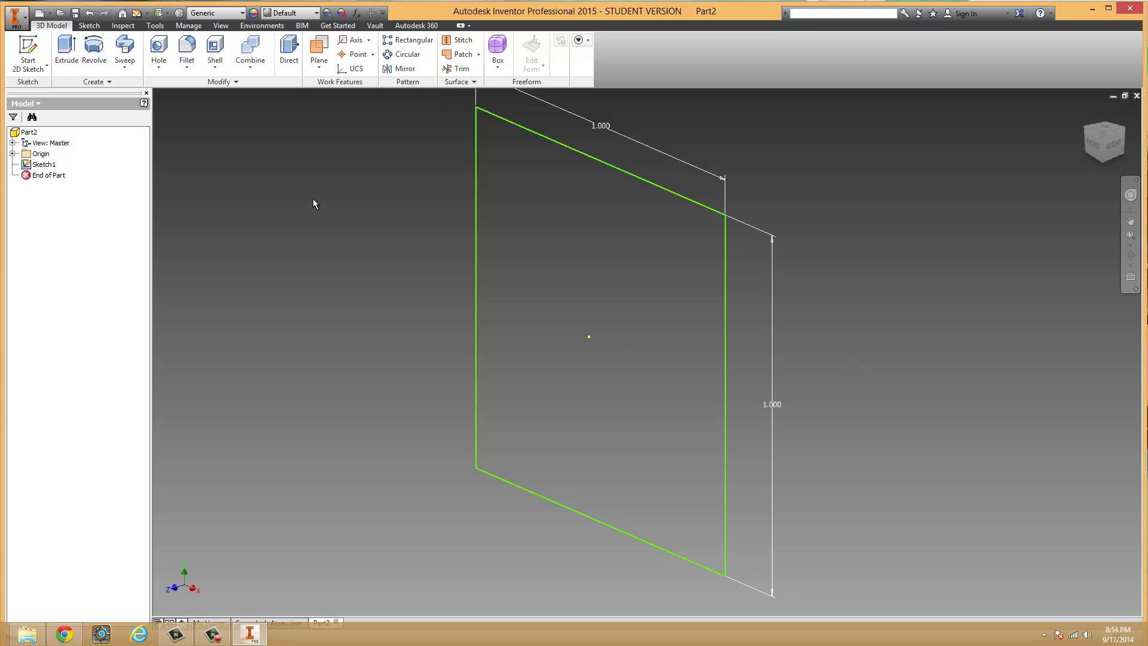
# Start extruding the square sketch and try a distance of 2 inches
pyautogui.click(64, 60)
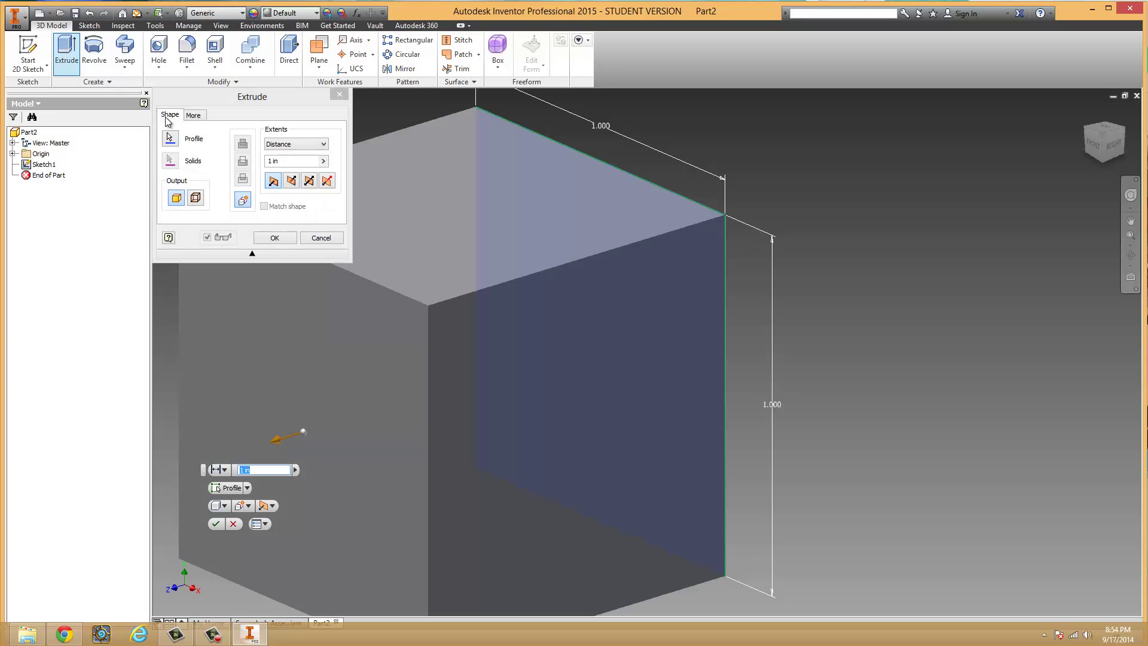
pyautogui.scroll(5, 1037, 244)
pyautogui.scroll(-3, 957, 198)
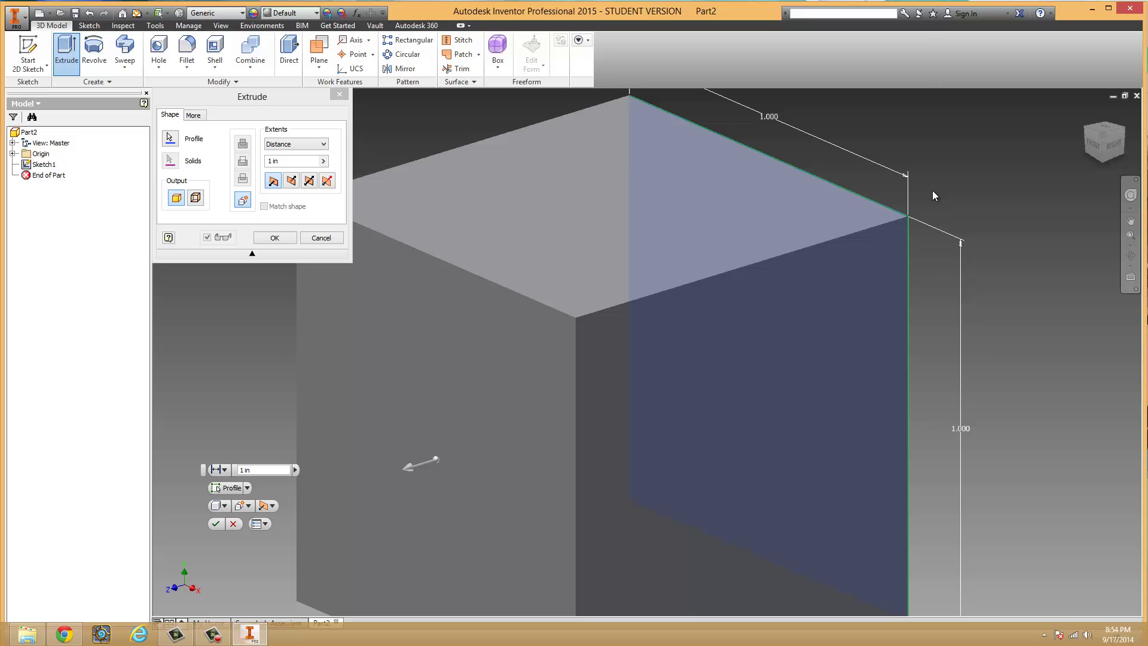
pyautogui.scroll(2, 932, 191)
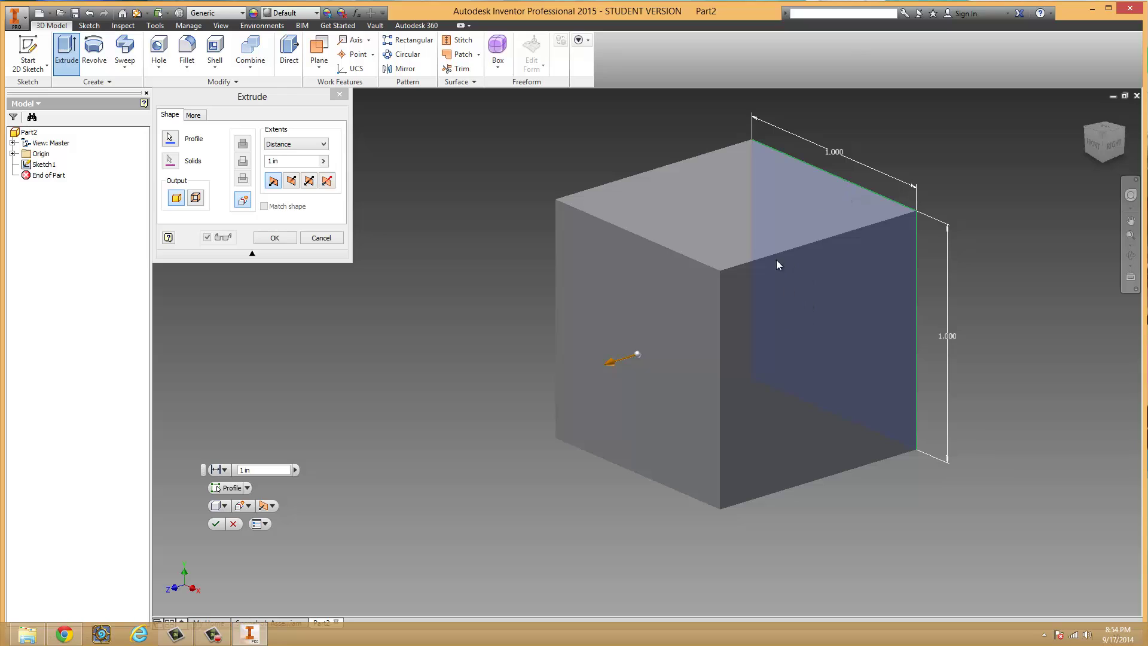
pyautogui.click(269, 166)
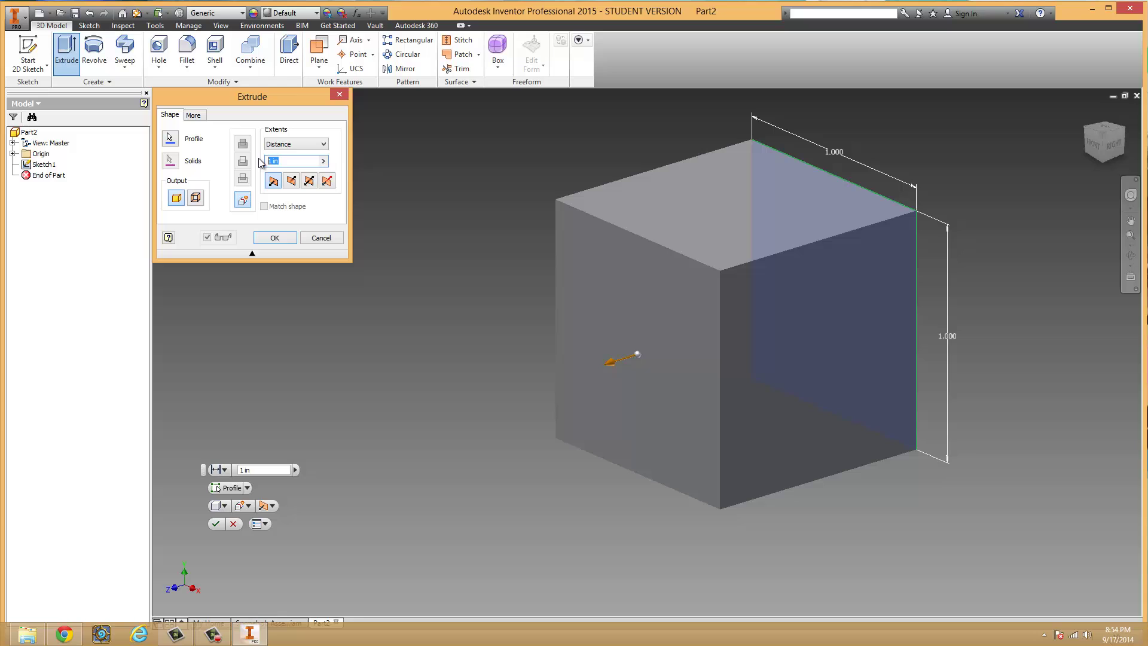
pyautogui.doubleClick(270, 166)
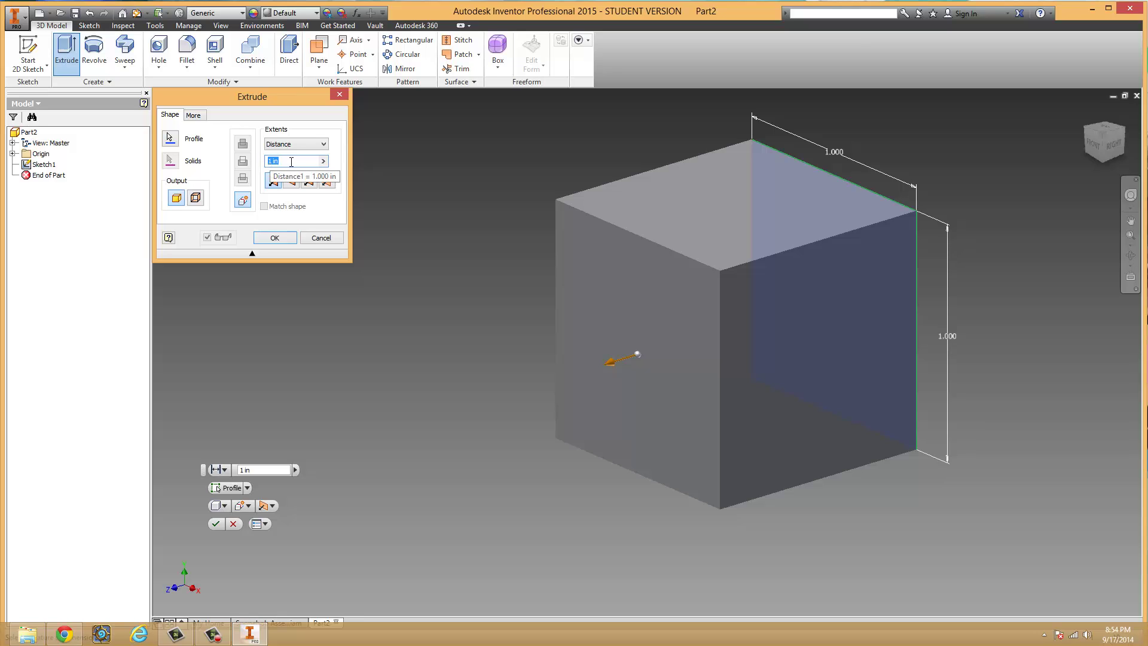
pyautogui.write('2')
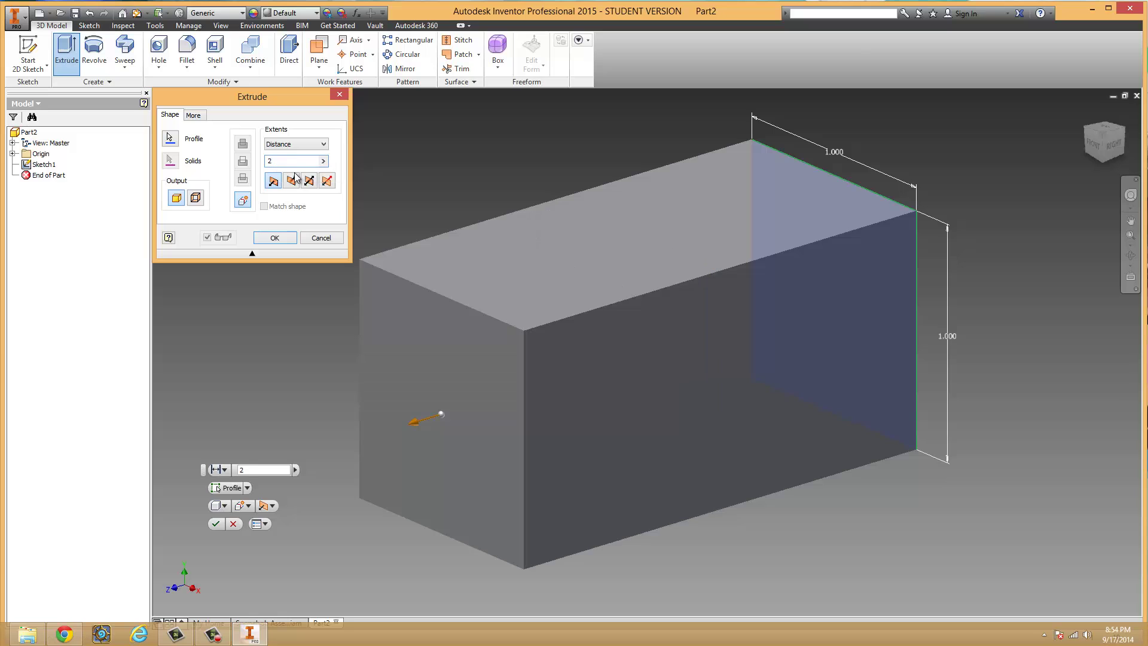
pyautogui.moveTo(551, 308); pyautogui.dragTo(655, 276, button='middle')
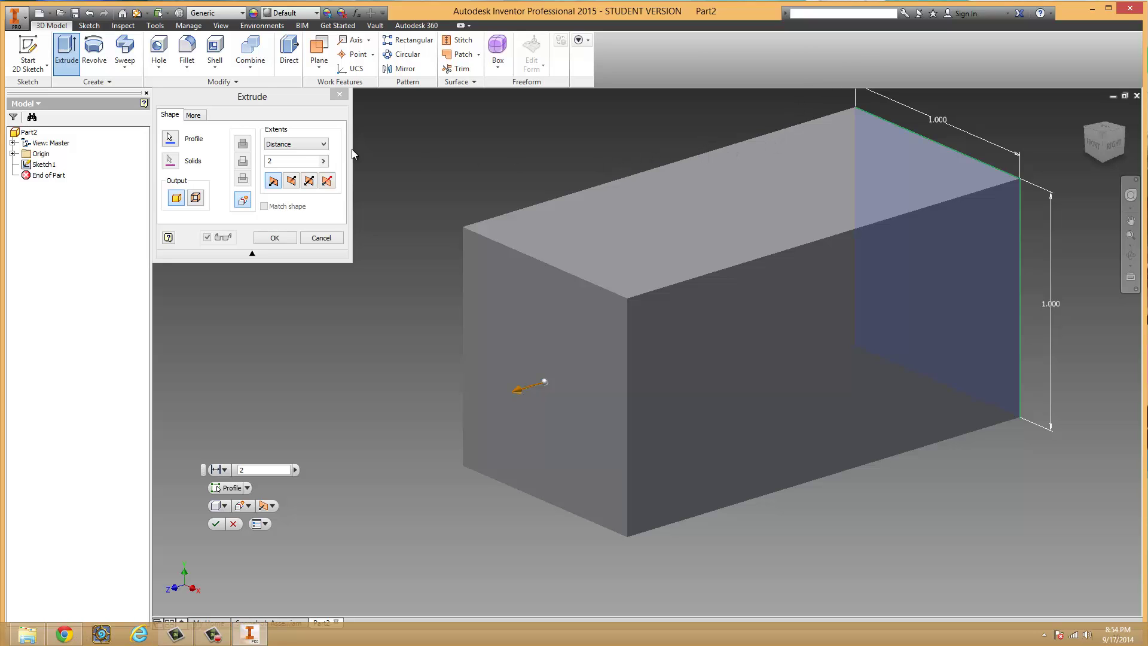
# Set the extrusion distance back to 1 inch and create Extrusion1 as a cube
pyautogui.doubleClick(306, 162)
pyautogui.write('1')
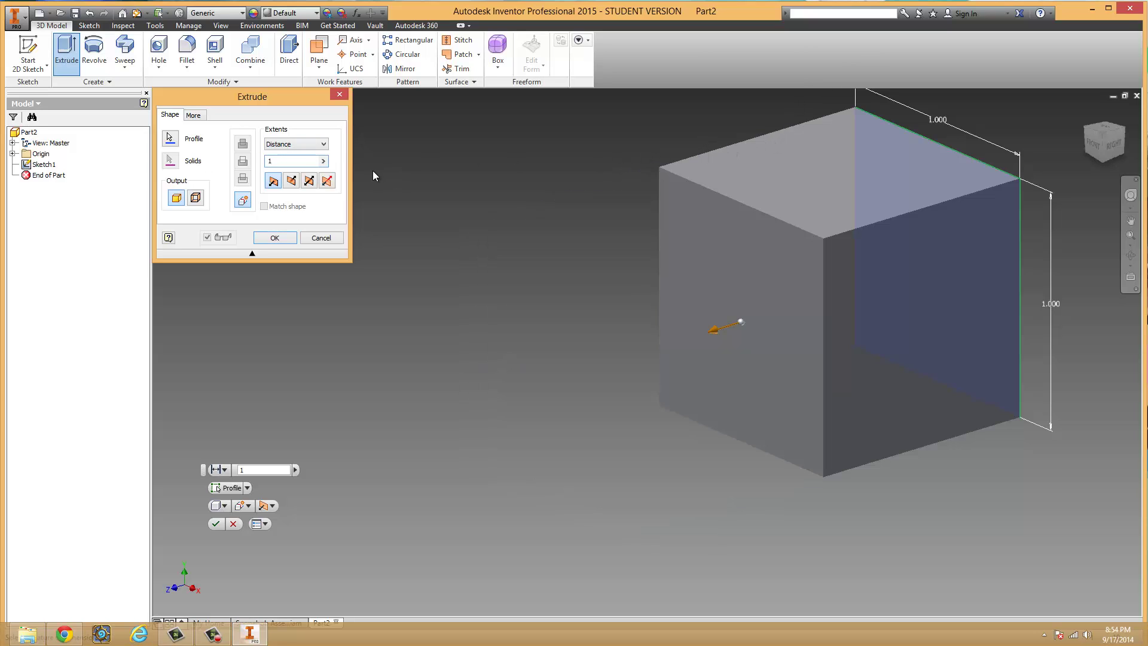
pyautogui.scroll(-3, 502, 287)
pyautogui.scroll(2, 553, 359)
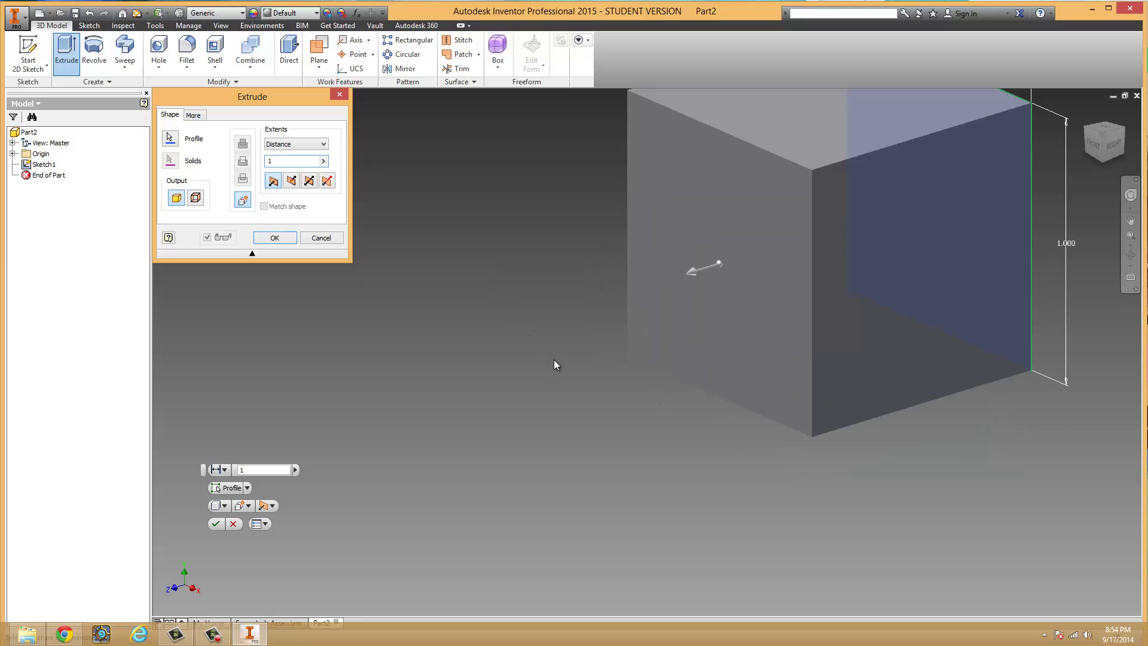
pyautogui.scroll(-5, 554, 360)
pyautogui.scroll(1, 777, 436)
pyautogui.scroll(3, 524, 345)
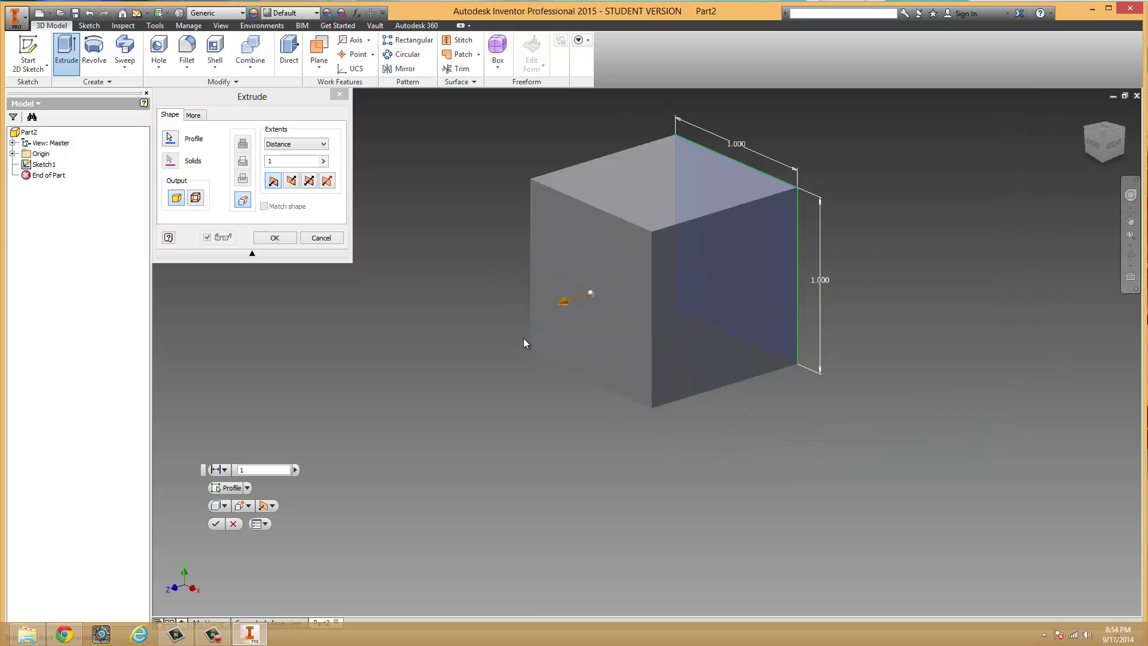
pyautogui.moveTo(510, 342); pyautogui.dragTo(514, 390, button='middle')
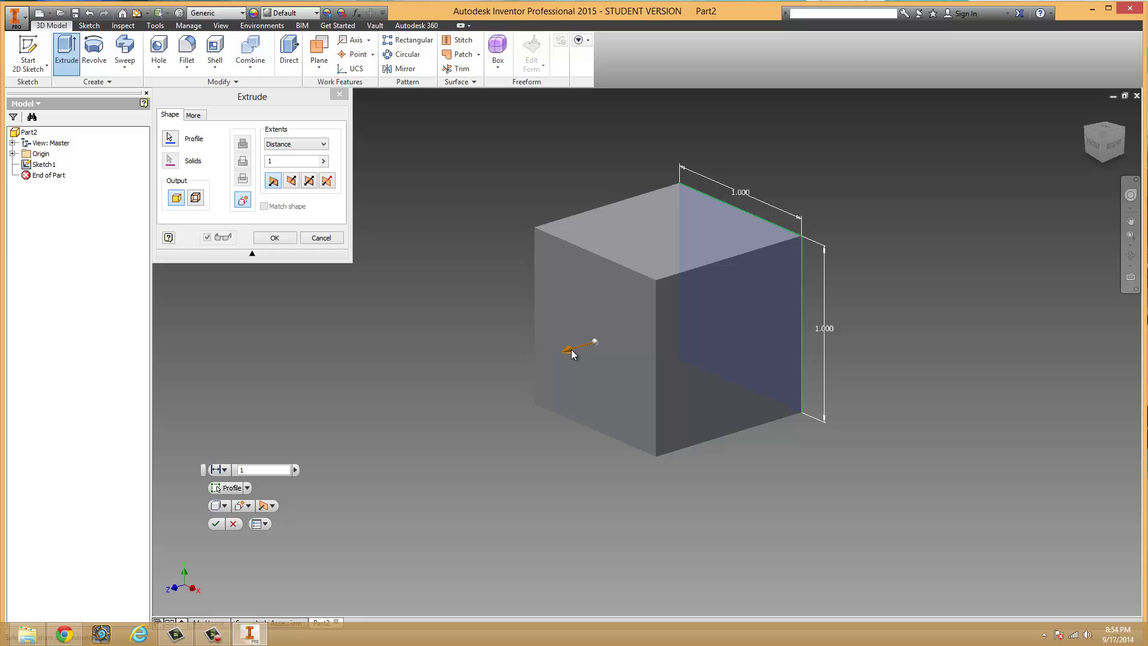
pyautogui.moveTo(569, 353); pyautogui.dragTo(514, 255)
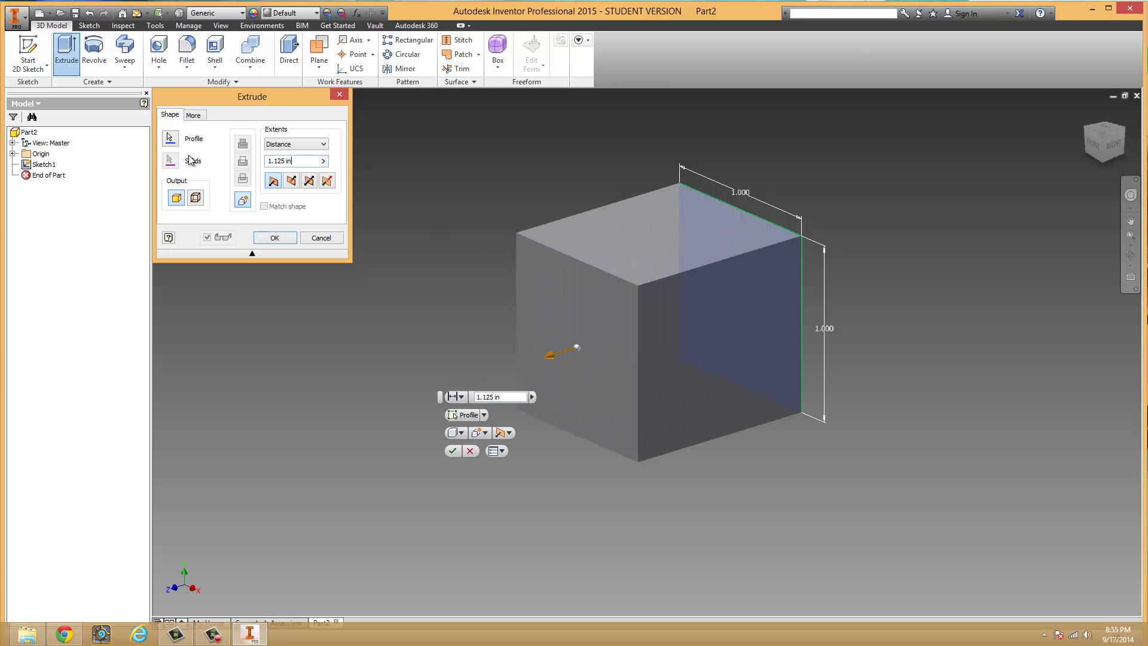
pyautogui.write('1')
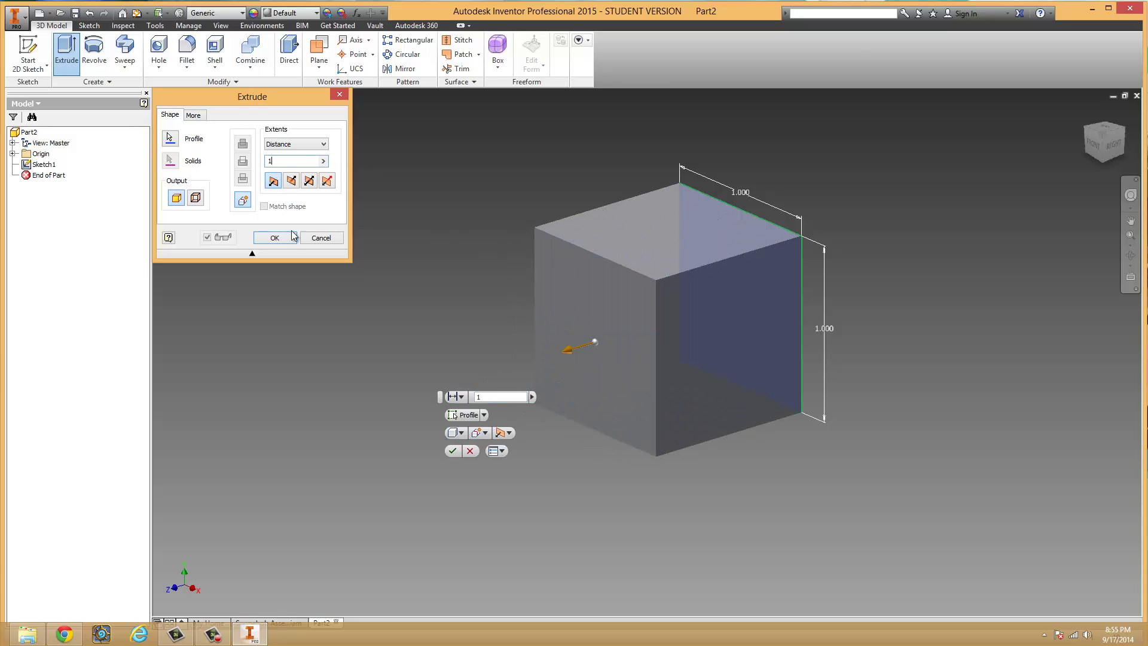
pyautogui.click(274, 238)
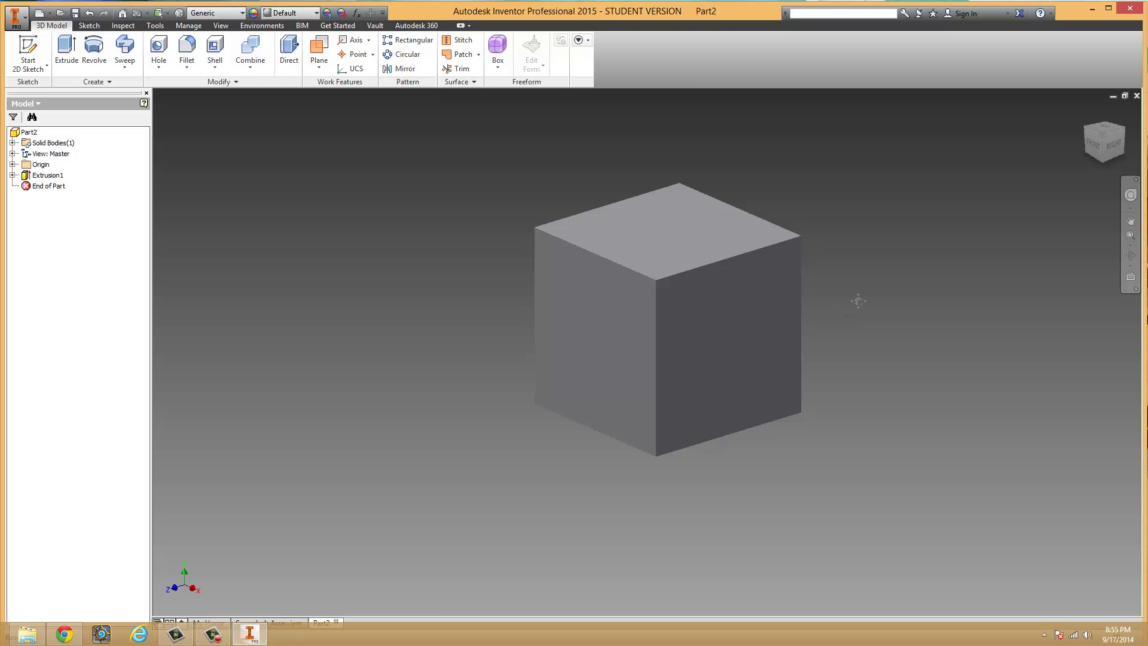
pyautogui.moveTo(858, 300); pyautogui.dragTo(1046, 314, button='middle')
pyautogui.moveTo(657, 325); pyautogui.dragTo(829, 319, button='middle')
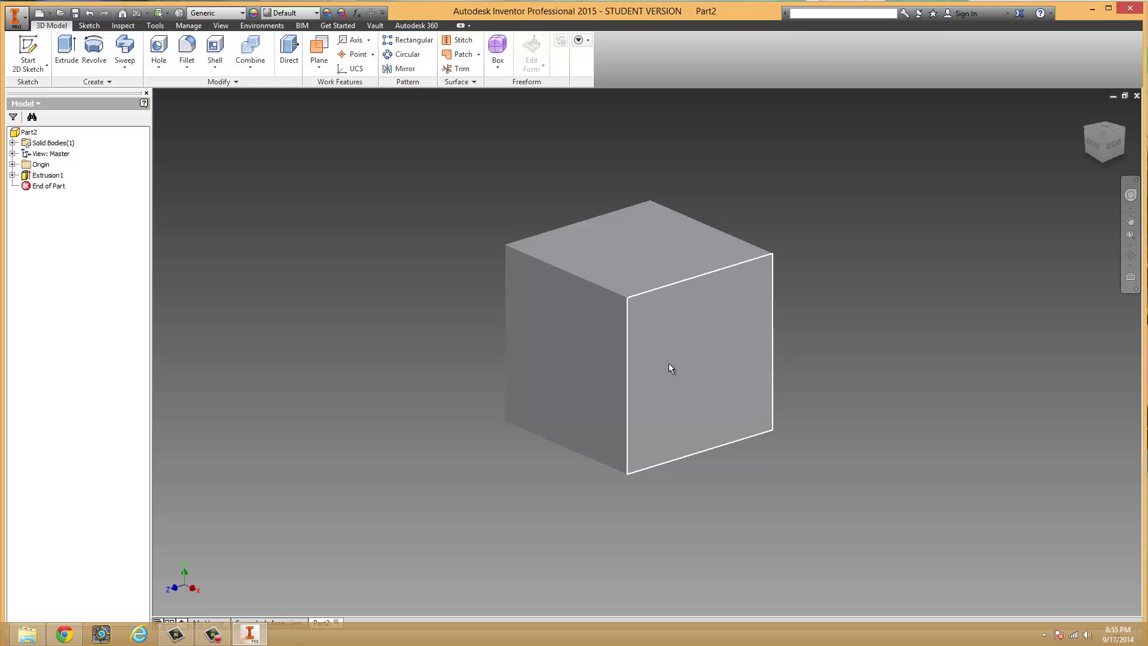
pyautogui.scroll(6, 669, 367)
pyautogui.scroll(-8, 668, 368)
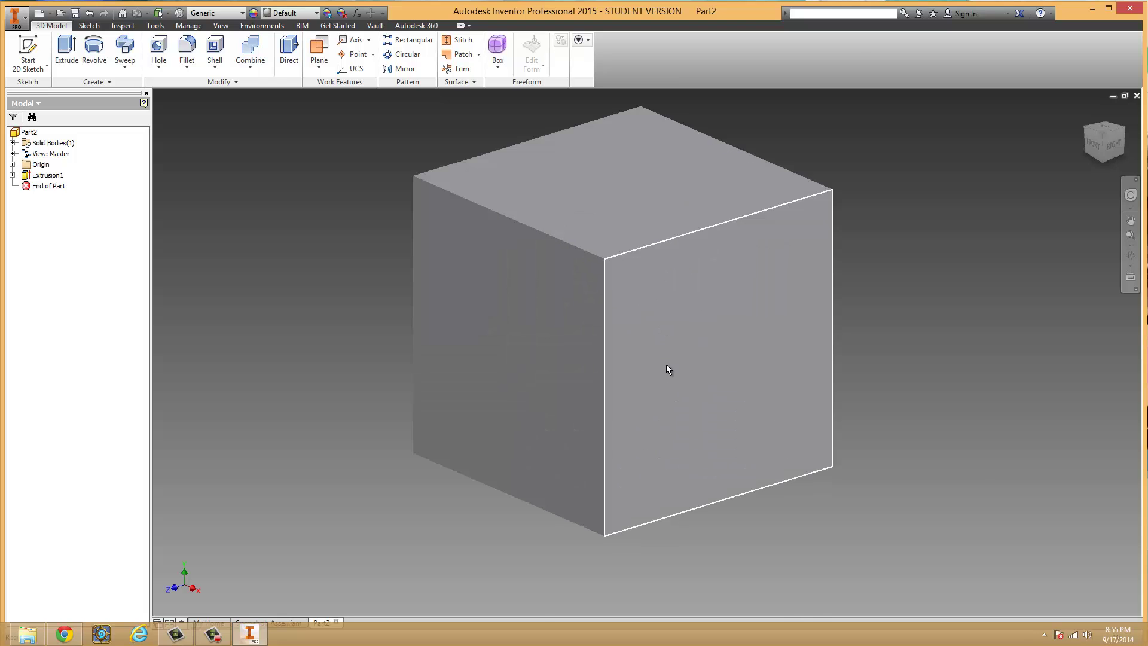
pyautogui.scroll(8, 666, 367)
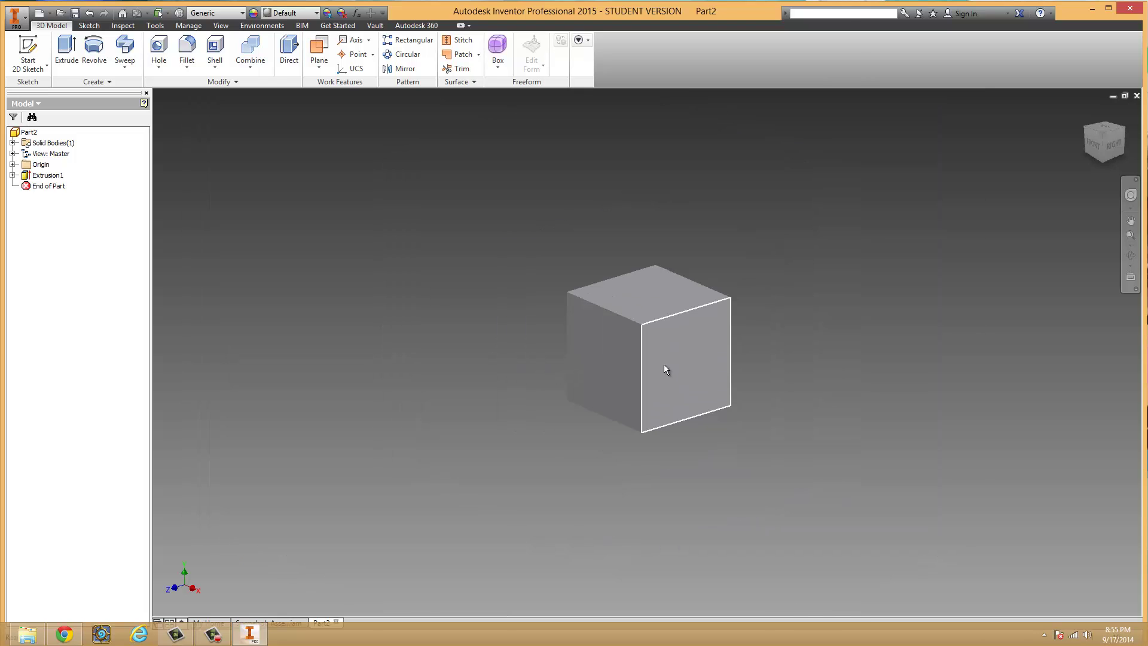
pyautogui.scroll(-6, 532, 317)
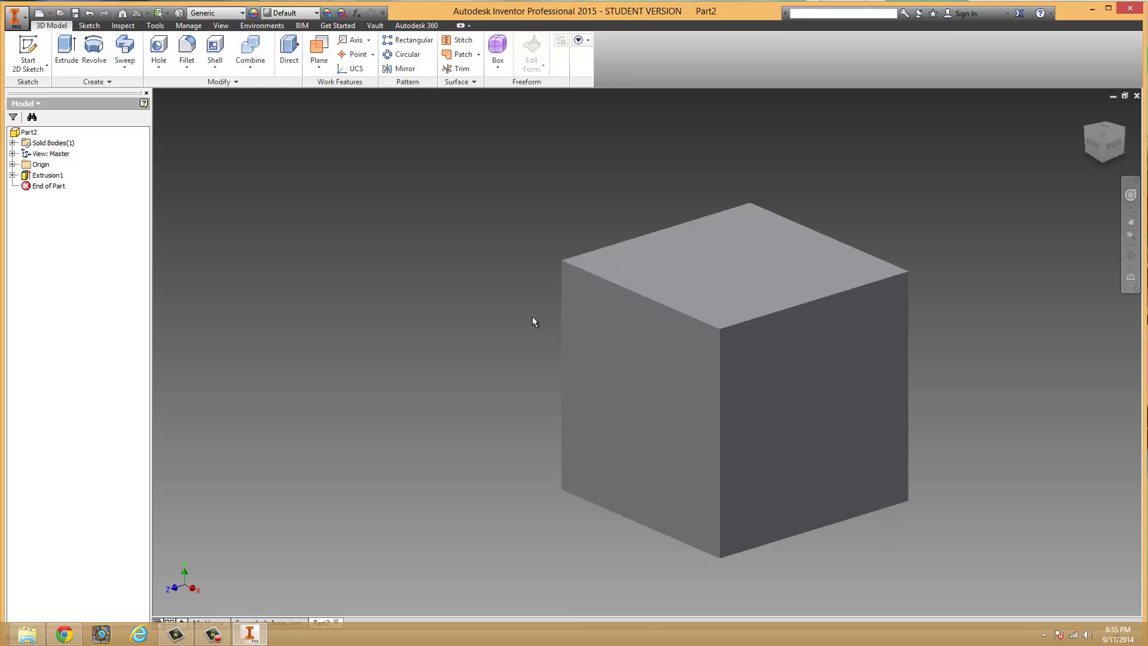
pyautogui.scroll(-5, 532, 318)
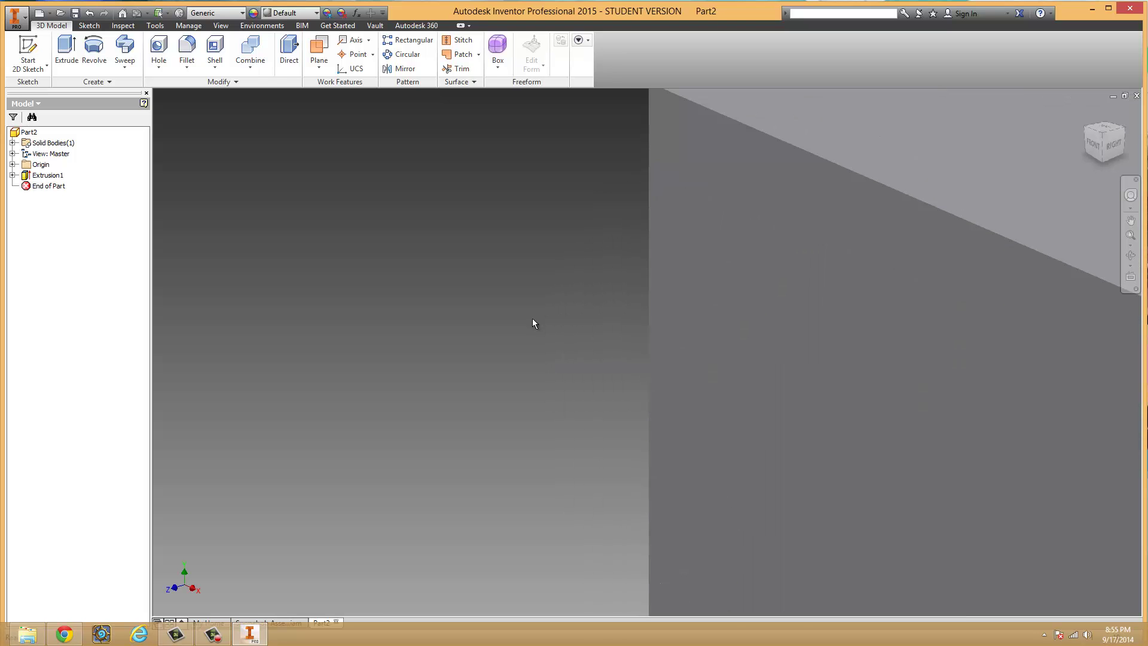
pyautogui.scroll(4, 533, 318)
pyautogui.scroll(3, 533, 321)
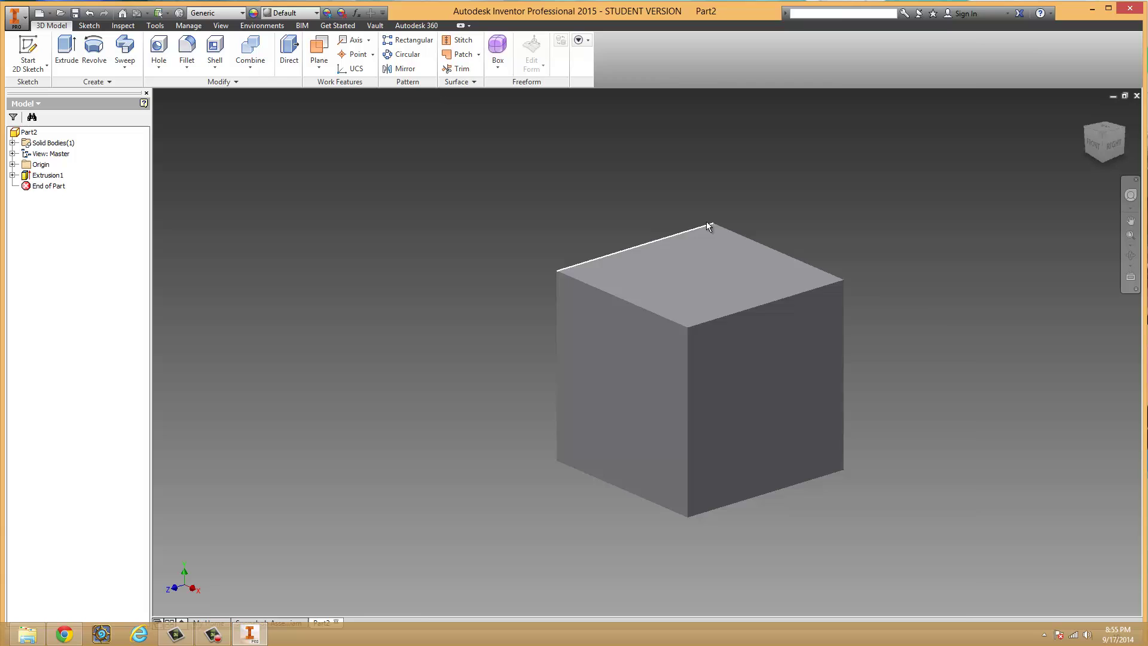
pyautogui.scroll(-7, 709, 226)
pyautogui.scroll(6, 699, 233)
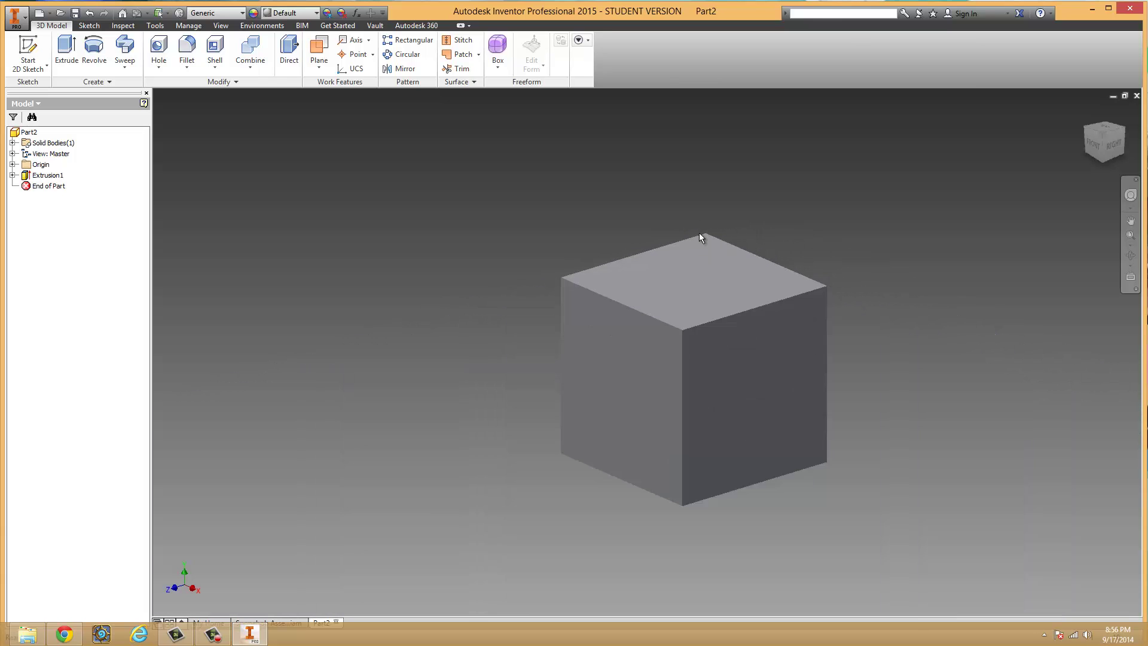
pyautogui.scroll(-2, 712, 282)
pyautogui.scroll(-3, 711, 281)
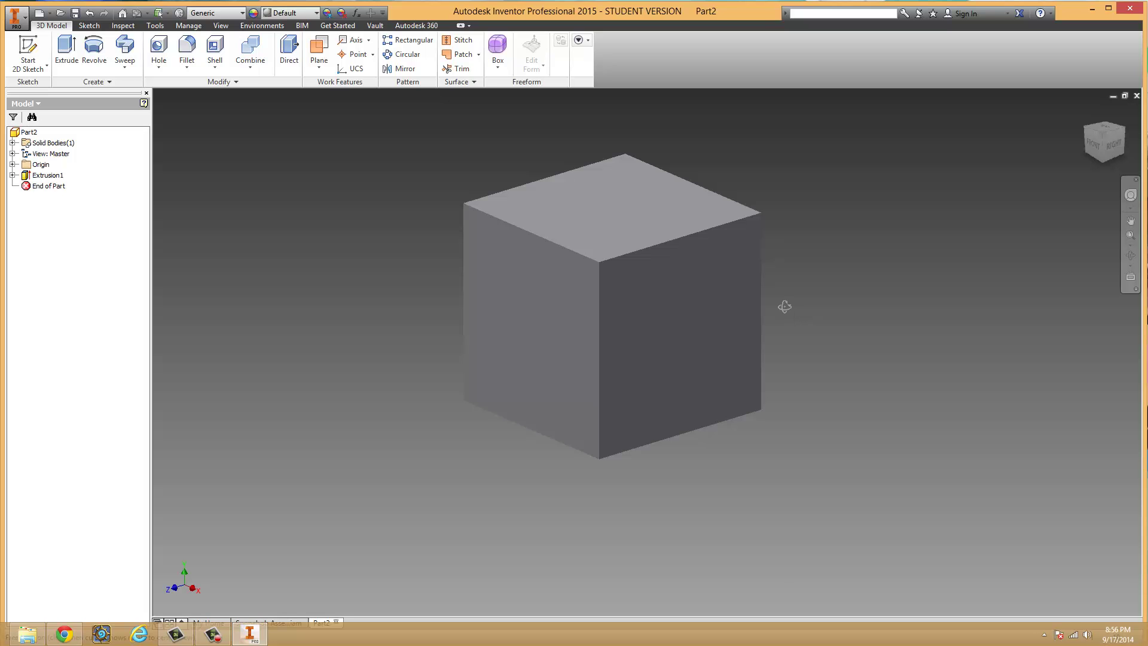
pyautogui.moveTo(782, 308)
pyautogui.keyDown('shift'); pyautogui.mouseDown(button='middle')
pyautogui.moveTo(602, 290)
pyautogui.moveTo(635, 228)
pyautogui.moveTo(851, 223)
pyautogui.moveTo(917, 315)
pyautogui.moveTo(984, 275)
pyautogui.moveTo(870, 185)
pyautogui.moveTo(725, 223)
pyautogui.moveTo(590, 281)
pyautogui.moveTo(364, 272)
pyautogui.moveTo(362, 342)
pyautogui.moveTo(592, 274)
pyautogui.moveTo(797, 149)
pyautogui.moveTo(1035, 147)
pyautogui.moveTo(947, 158)
pyautogui.moveTo(746, 248)
pyautogui.moveTo(865, 315)
pyautogui.moveTo(948, 228)
pyautogui.moveTo(858, 164)
pyautogui.moveTo(692, 187)
pyautogui.moveTo(622, 287)
pyautogui.moveTo(715, 359)
pyautogui.moveTo(882, 351)
pyautogui.moveTo(920, 317)
pyautogui.moveTo(833, 212)
pyautogui.moveTo(700, 238)
pyautogui.moveTo(725, 287)
pyautogui.moveTo(820, 310)
pyautogui.moveTo(918, 315)
pyautogui.moveTo(981, 200)
pyautogui.moveTo(909, 145)
pyautogui.moveTo(793, 241)
pyautogui.moveTo(617, 244)
pyautogui.moveTo(672, 418)
pyautogui.moveTo(440, 278)
pyautogui.moveTo(453, 374)
pyautogui.moveTo(607, 359)
pyautogui.moveTo(356, 267)
pyautogui.moveTo(368, 197)
pyautogui.moveTo(527, 256)
pyautogui.moveTo(389, 359)
pyautogui.moveTo(388, 397)
pyautogui.moveTo(722, 381)
pyautogui.moveTo(328, 397)
pyautogui.moveTo(303, 418)
pyautogui.moveTo(395, 415)
pyautogui.moveTo(1068, 150)
pyautogui.moveTo(895, 142)
pyautogui.moveTo(510, 170)
pyautogui.moveTo(487, 107)
pyautogui.moveTo(655, 502)
pyautogui.moveTo(758, 573)
pyautogui.moveTo(571, 182)
pyautogui.moveTo(487, 315)
pyautogui.moveTo(687, 495)
pyautogui.moveTo(845, 474)
pyautogui.moveTo(1023, 411)
pyautogui.moveTo(1136, 317)
pyautogui.moveTo(1035, 225)
pyautogui.moveTo(1118, 170)
pyautogui.mouseUp(button='middle'); pyautogui.keyUp('shift')
pyautogui.keyDown('shift'); pyautogui.moveTo(915, 244); pyautogui.dragTo(660, 452, button='middle'); pyautogui.keyUp('shift')
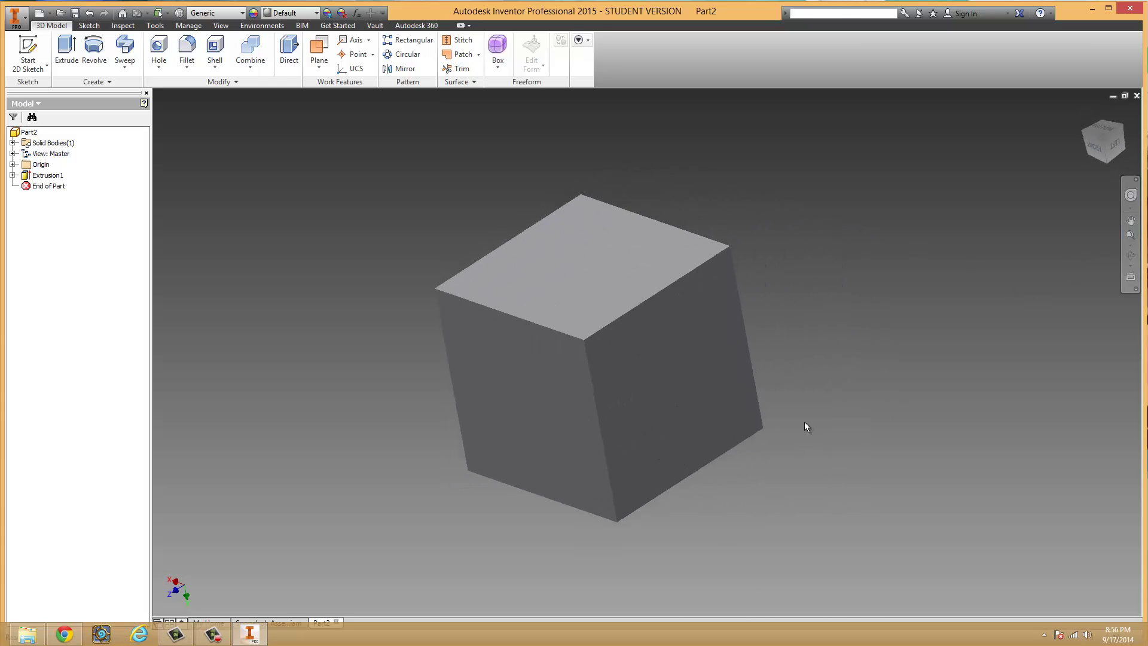
pyautogui.scroll(3, 717, 396)
pyautogui.scroll(-4, 657, 391)
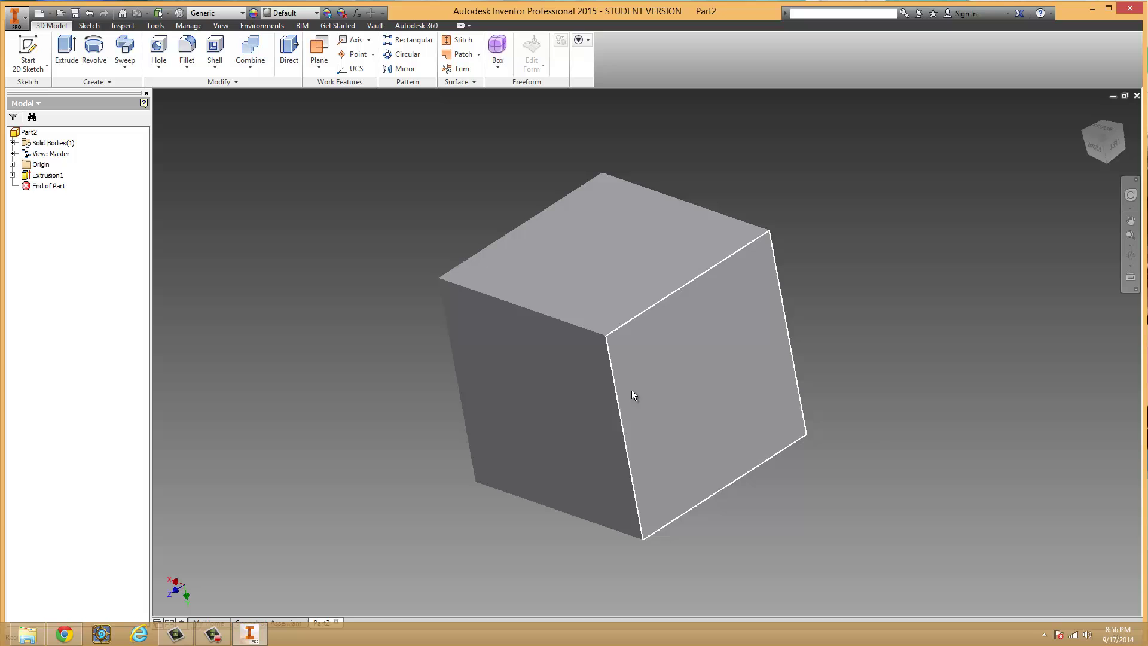
pyautogui.moveTo(771, 386); pyautogui.dragTo(761, 446, button='middle')
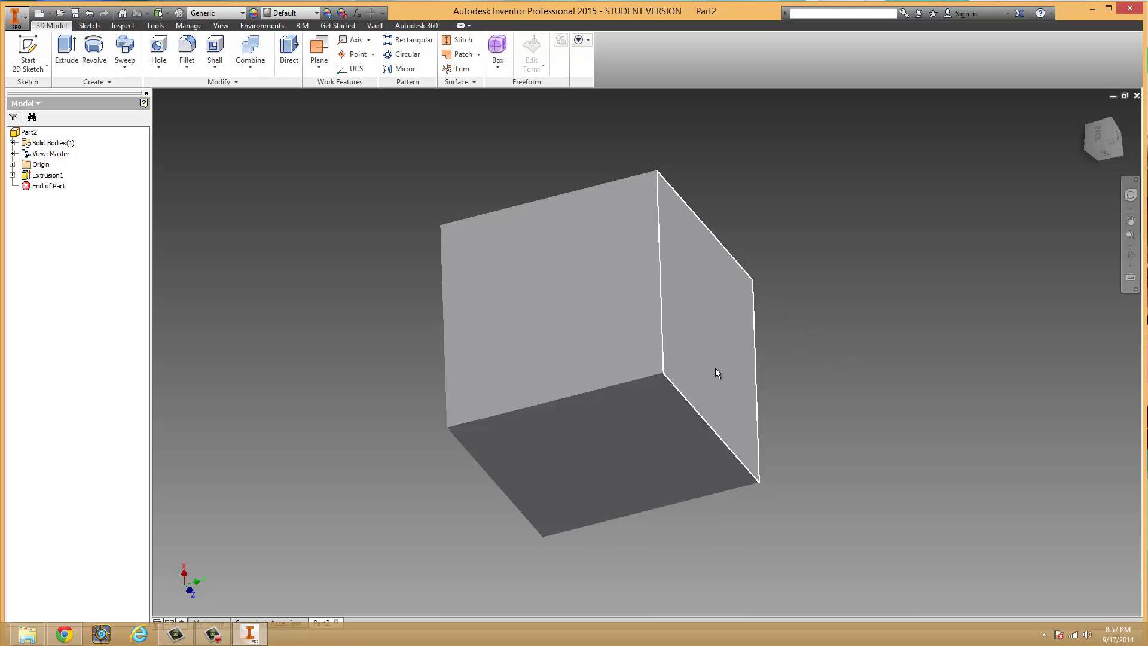
pyautogui.keyDown('shift'); pyautogui.moveTo(584, 312); pyautogui.dragTo(643, 264, button='middle'); pyautogui.keyUp('shift')
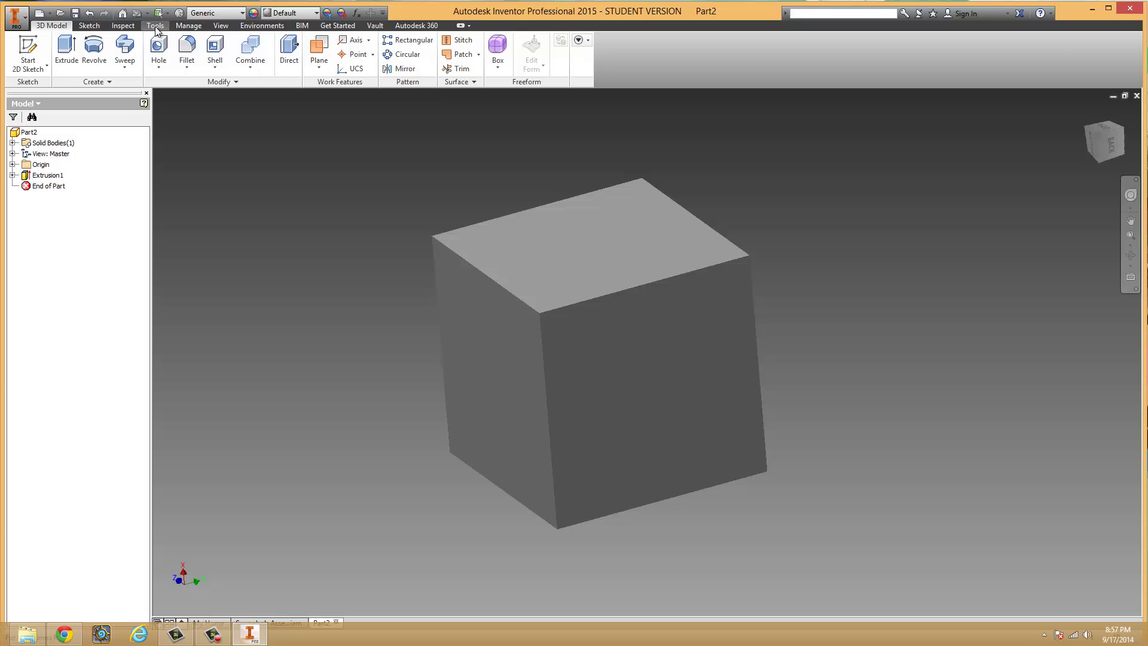
# Use Tools > Adjust on the cube's top face and tint it pure red, RGB 255, 0, 0
pyautogui.click(155, 25)
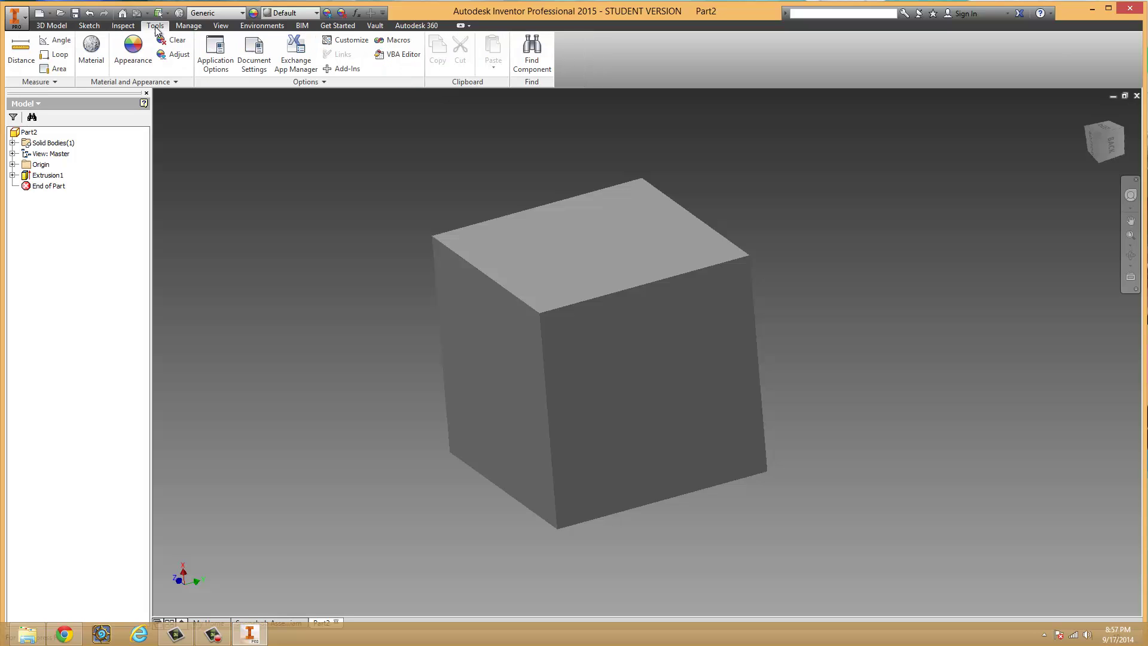
pyautogui.click(177, 54)
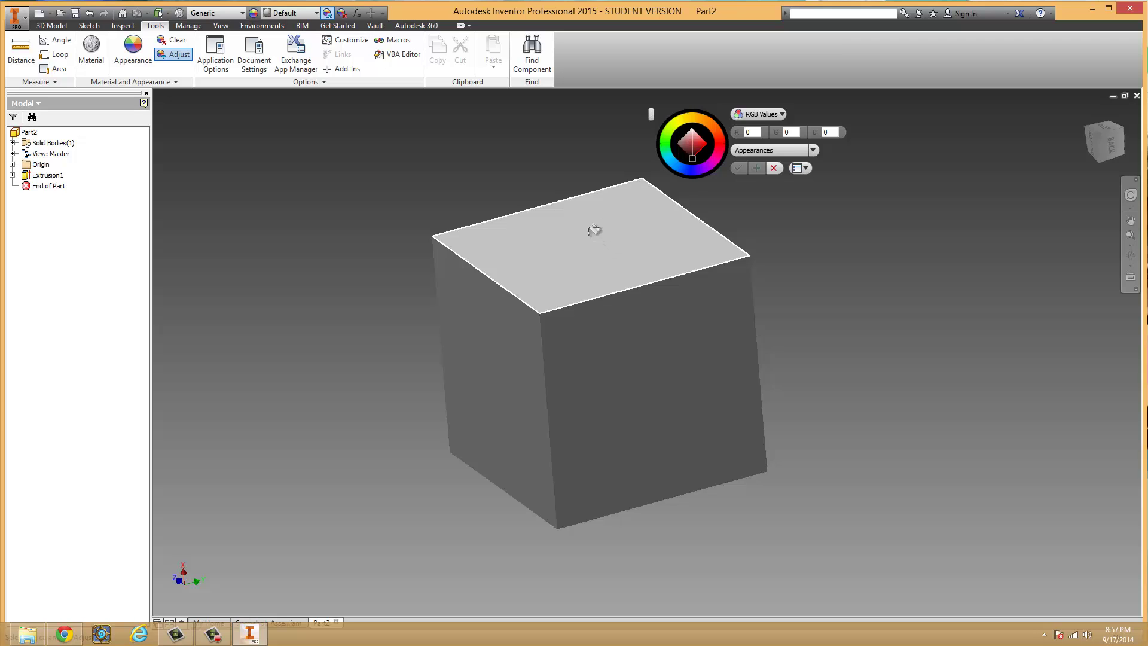
pyautogui.click(590, 234)
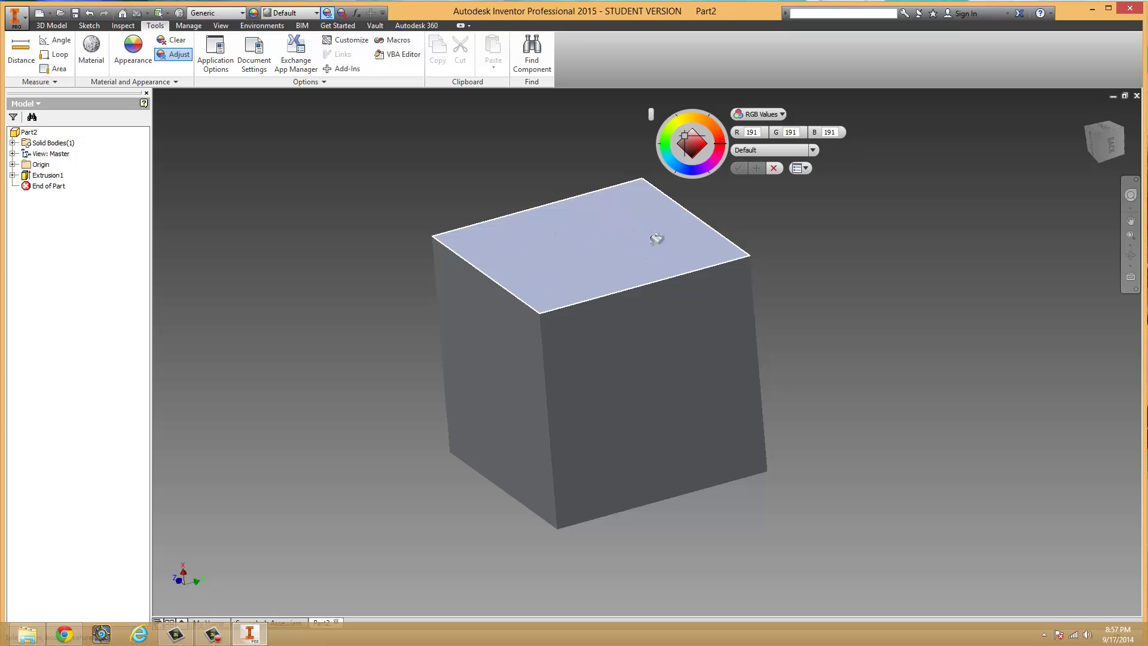
pyautogui.click(678, 170)
pyautogui.moveTo(722, 164)
pyautogui.mouseDown()
pyautogui.moveTo(704, 165)
pyautogui.moveTo(723, 132)
pyautogui.moveTo(665, 103)
pyautogui.moveTo(645, 131)
pyautogui.moveTo(683, 175)
pyautogui.moveTo(718, 167)
pyautogui.moveTo(712, 123)
pyautogui.moveTo(679, 113)
pyautogui.moveTo(660, 142)
pyautogui.moveTo(671, 155)
pyautogui.moveTo(661, 131)
pyautogui.moveTo(699, 174)
pyautogui.moveTo(718, 168)
pyautogui.moveTo(726, 142)
pyautogui.mouseUp()
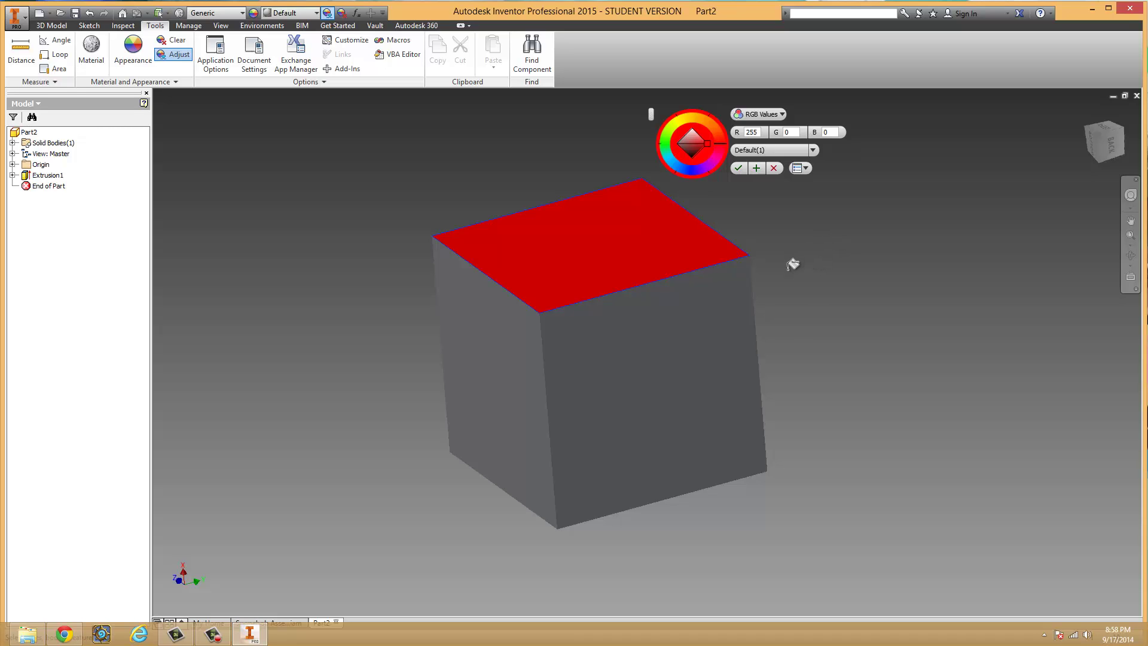
# Paint each remaining grey face of the cube red
pyautogui.moveTo(794, 276)
pyautogui.keyDown('shift'); pyautogui.mouseDown(button='middle')
pyautogui.moveTo(763, 236)
pyautogui.moveTo(772, 267)
pyautogui.moveTo(753, 245)
pyautogui.moveTo(781, 266)
pyautogui.moveTo(763, 251)
pyautogui.mouseUp(button='middle'); pyautogui.keyUp('shift')
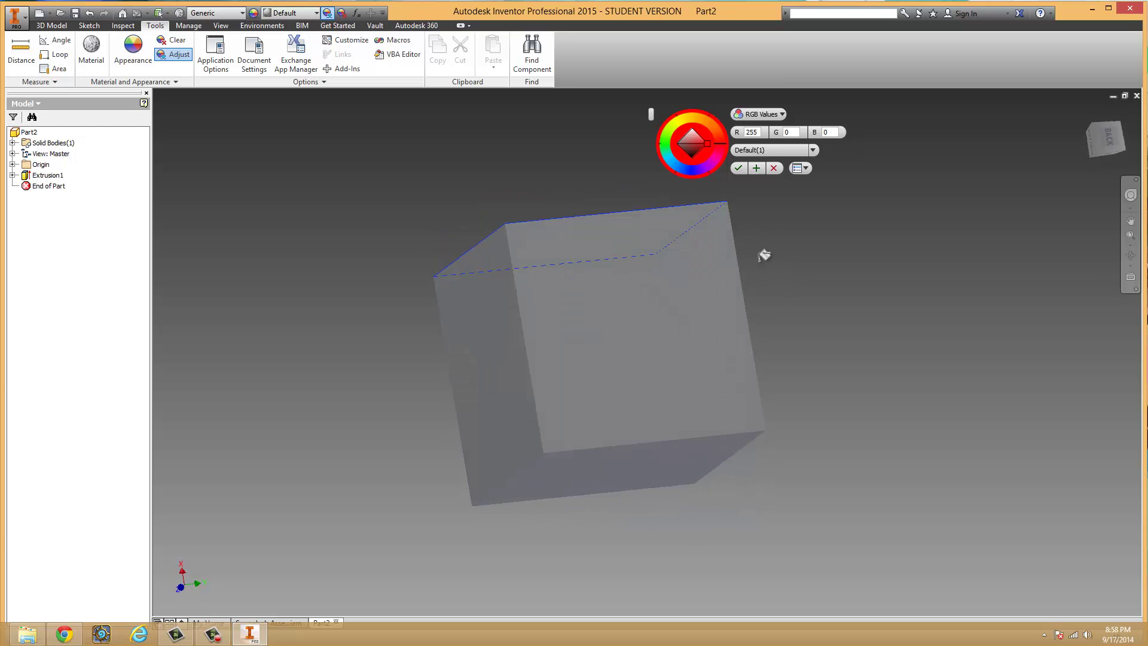
pyautogui.click(666, 295)
pyautogui.moveTo(488, 354)
pyautogui.keyDown('shift'); pyautogui.mouseDown(button='middle')
pyautogui.moveTo(410, 361)
pyautogui.moveTo(512, 362)
pyautogui.moveTo(551, 333)
pyautogui.mouseUp(button='middle'); pyautogui.keyUp('shift')
pyautogui.click(550, 333)
pyautogui.keyDown('shift'); pyautogui.moveTo(404, 309); pyautogui.dragTo(472, 312, button='middle'); pyautogui.keyUp('shift')
pyautogui.click(546, 317)
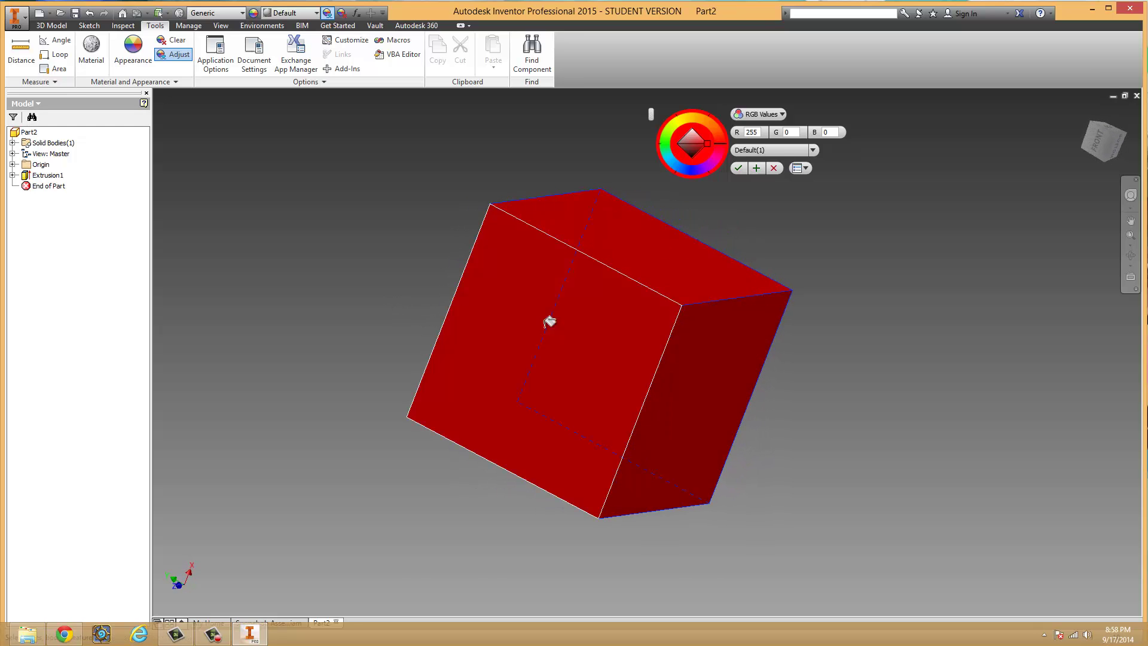
pyautogui.moveTo(387, 217)
pyautogui.keyDown('shift'); pyautogui.mouseDown(button='middle')
pyautogui.moveTo(440, 262)
pyautogui.moveTo(538, 282)
pyautogui.moveTo(408, 220)
pyautogui.moveTo(531, 222)
pyautogui.moveTo(663, 256)
pyautogui.mouseUp(button='middle'); pyautogui.keyUp('shift')
pyautogui.click(504, 287)
pyautogui.click(633, 312)
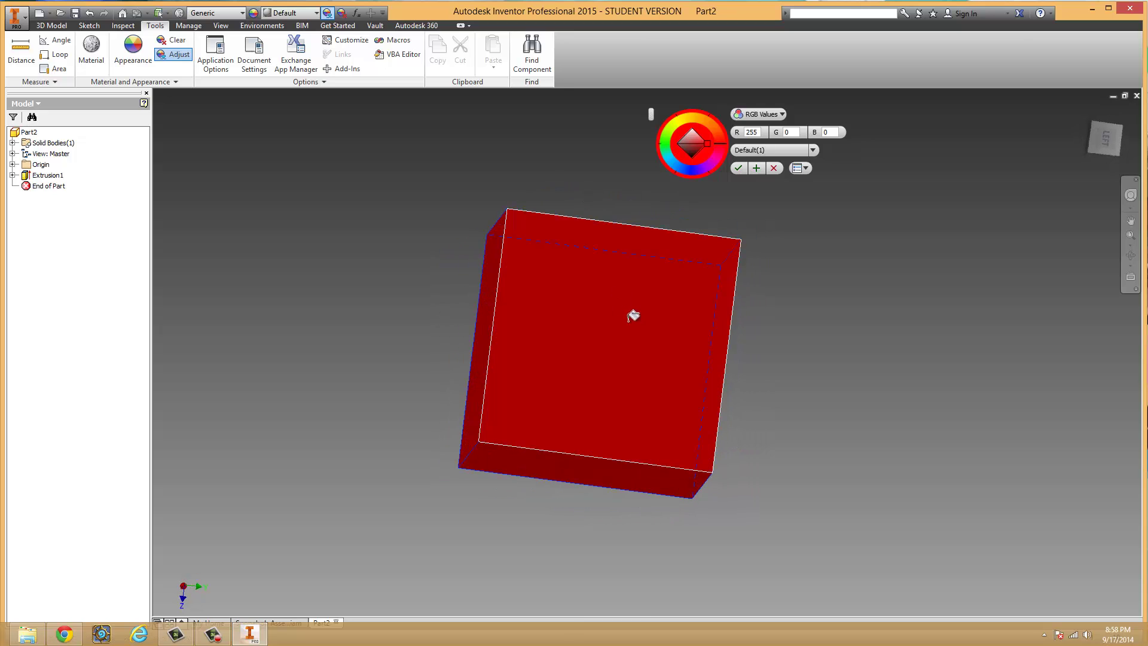
# Check that every side is red and apply the colour adjustment
pyautogui.keyDown('shift'); pyautogui.moveTo(387, 257); pyautogui.dragTo(455, 286, button='middle'); pyautogui.keyUp('shift')
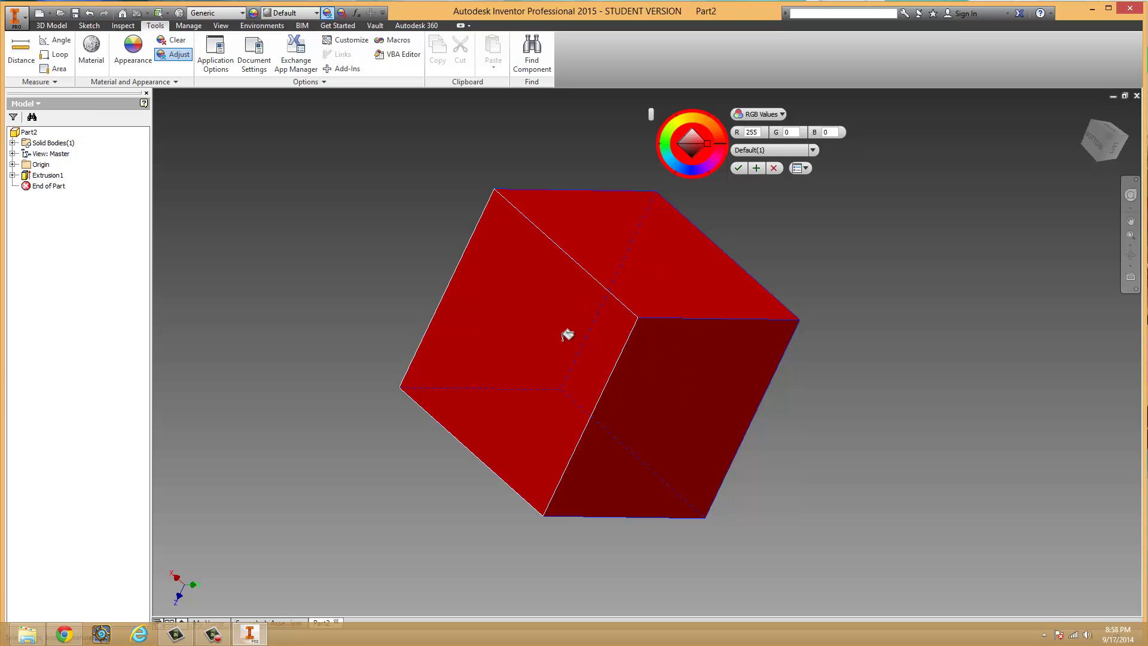
pyautogui.moveTo(638, 221)
pyautogui.keyDown('shift'); pyautogui.mouseDown(button='middle')
pyautogui.moveTo(774, 350)
pyautogui.moveTo(638, 309)
pyautogui.mouseUp(button='middle'); pyautogui.keyUp('shift')
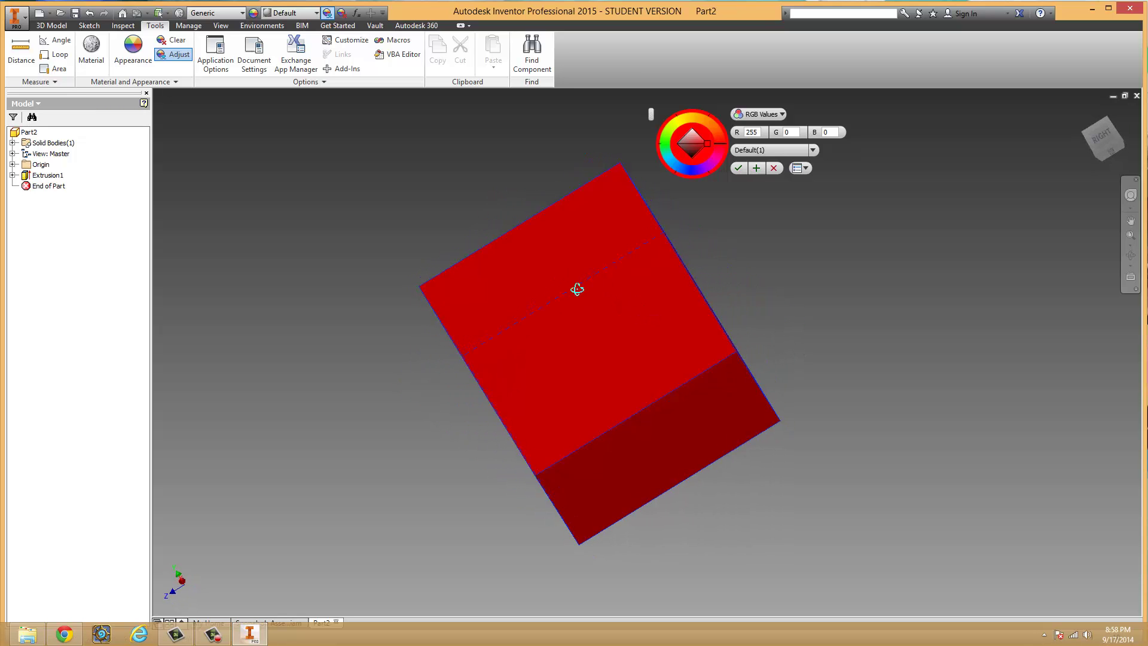
pyautogui.keyDown('shift'); pyautogui.moveTo(577, 289); pyautogui.dragTo(671, 281, button='middle'); pyautogui.keyUp('shift')
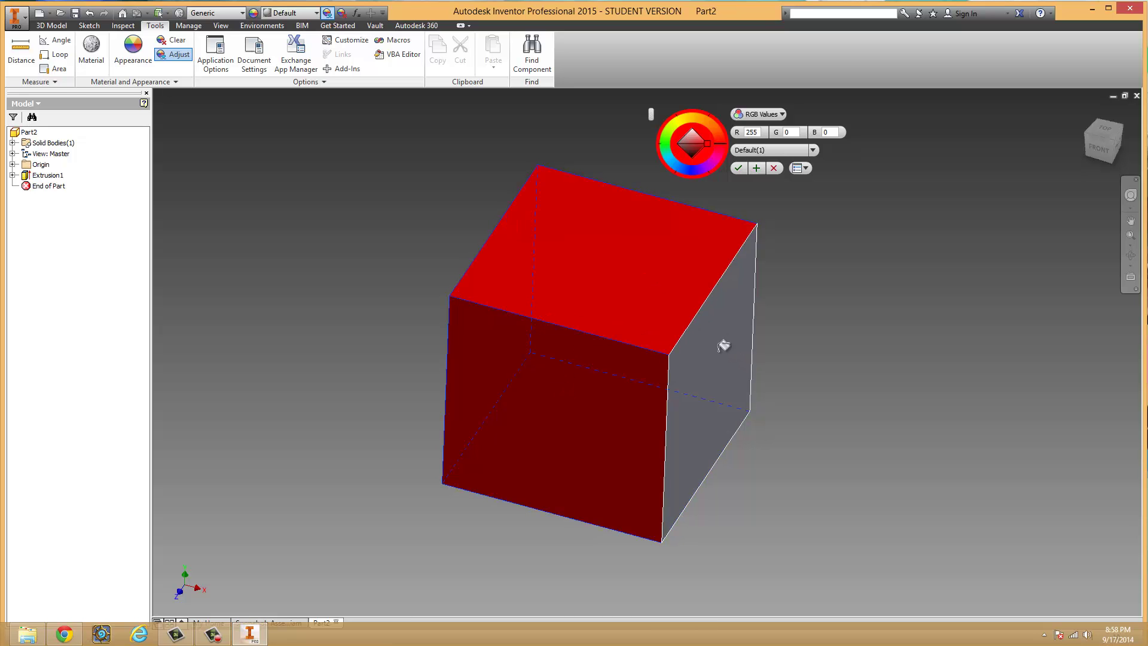
pyautogui.moveTo(518, 272)
pyautogui.keyDown('shift'); pyautogui.mouseDown(button='middle')
pyautogui.moveTo(683, 340)
pyautogui.moveTo(719, 379)
pyautogui.moveTo(575, 325)
pyautogui.mouseUp(button='middle'); pyautogui.keyUp('shift')
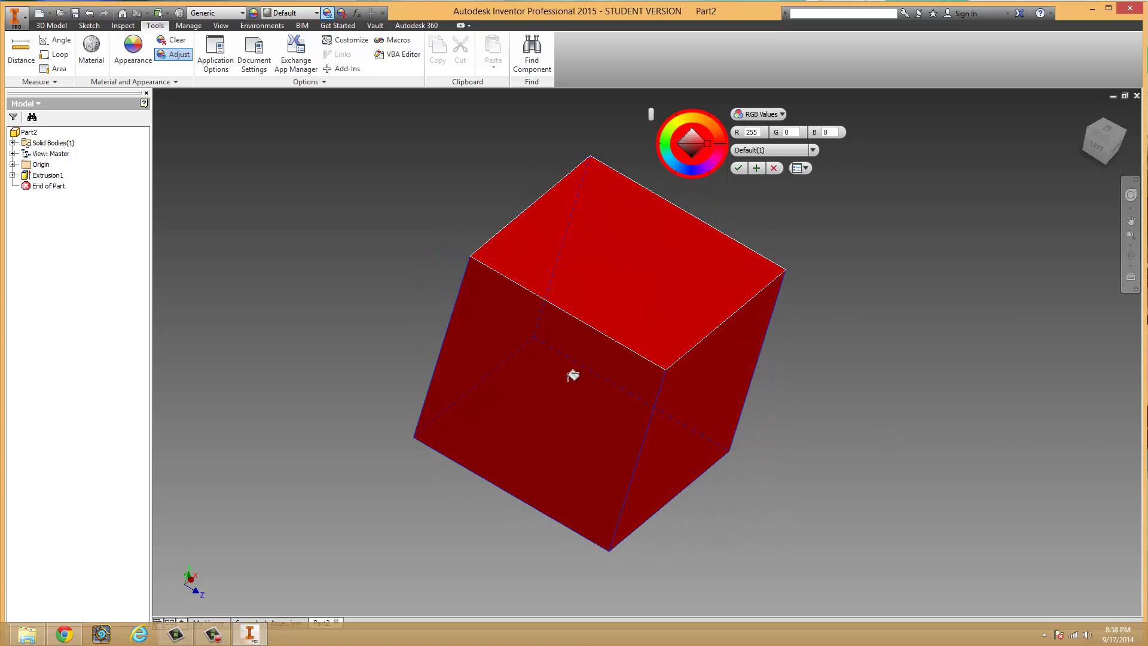
pyautogui.moveTo(482, 239)
pyautogui.keyDown('shift'); pyautogui.mouseDown(button='middle')
pyautogui.moveTo(582, 315)
pyautogui.moveTo(637, 295)
pyautogui.mouseUp(button='middle'); pyautogui.keyUp('shift')
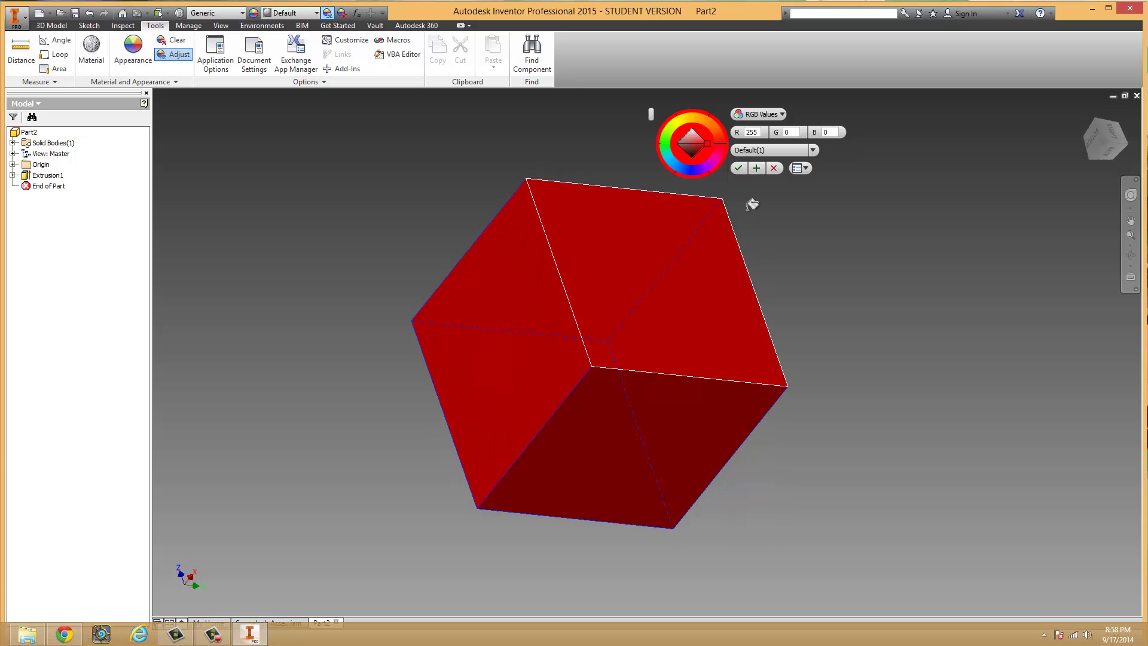
pyautogui.click(738, 170)
pyautogui.keyDown('shift'); pyautogui.moveTo(830, 318); pyautogui.dragTo(500, 338, button='middle'); pyautogui.keyUp('shift')
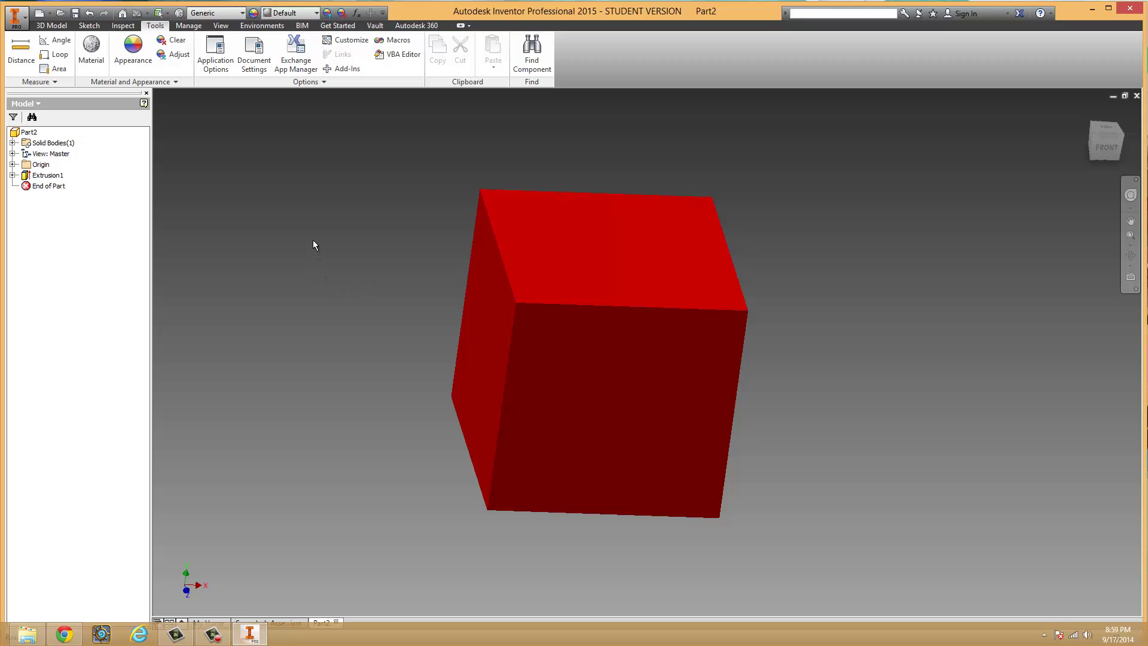
# Create a new folder named PuzzleCubeFolder in Designs from the Save As window
pyautogui.click(16, 18)
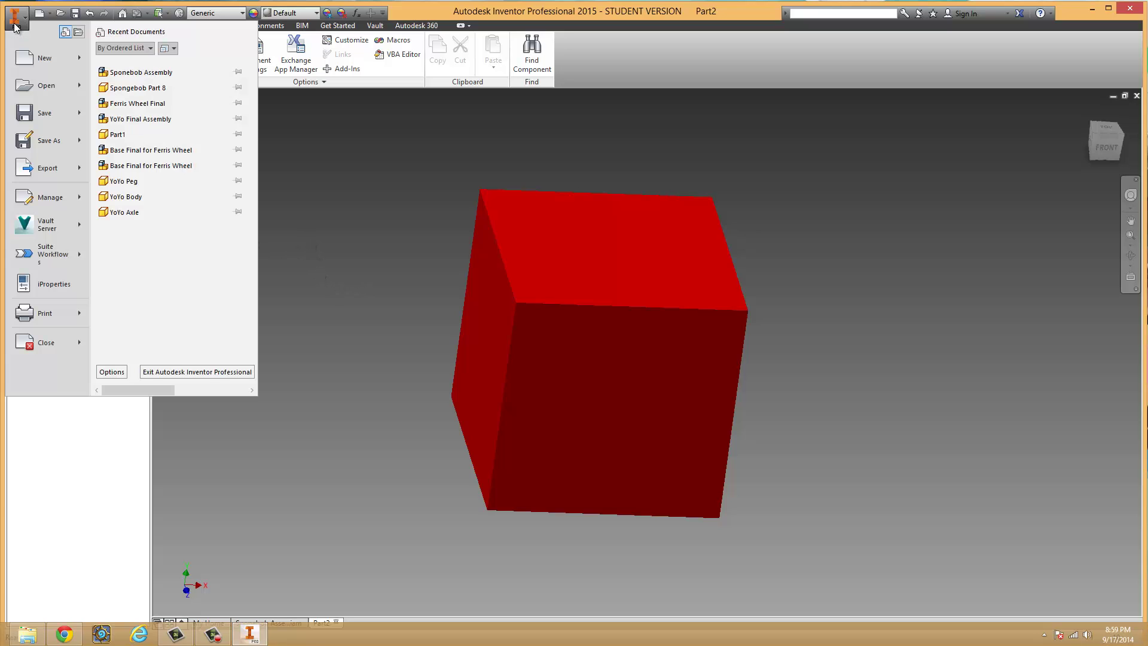
pyautogui.click(42, 149)
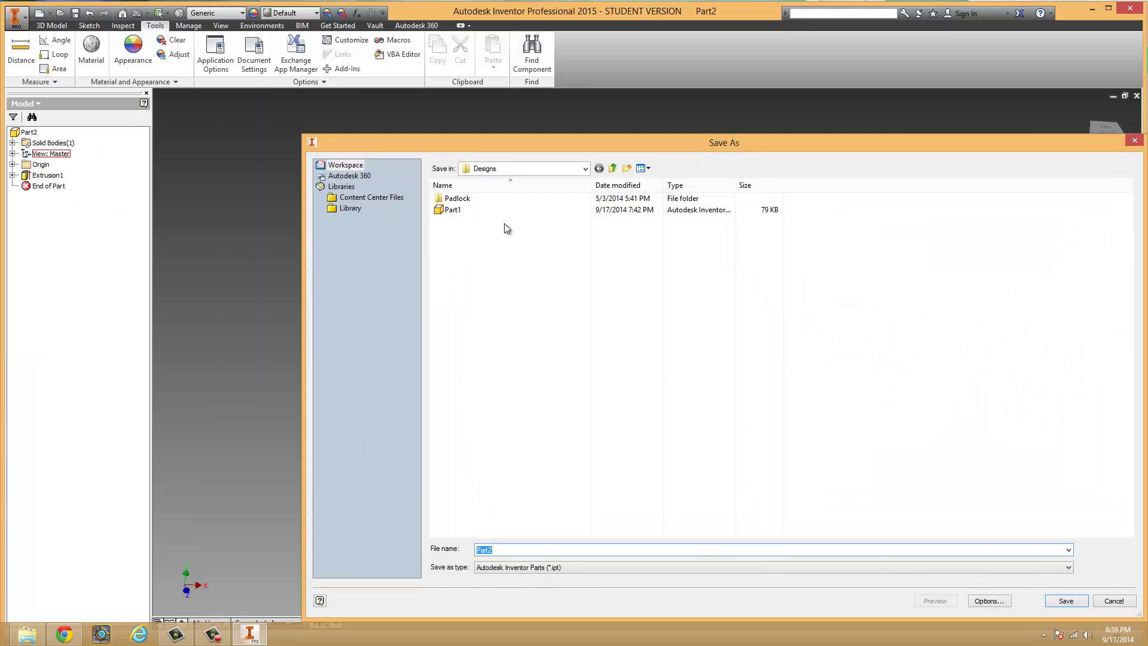
pyautogui.rightClick(464, 293)
pyautogui.moveTo(505, 432)
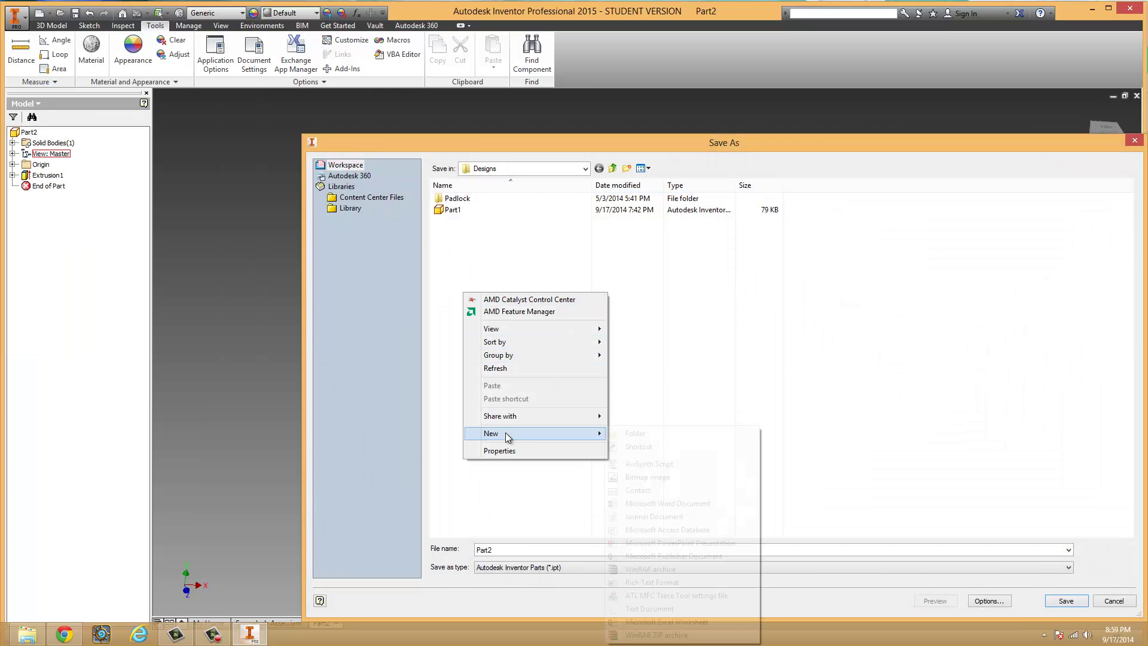
pyautogui.click(629, 434)
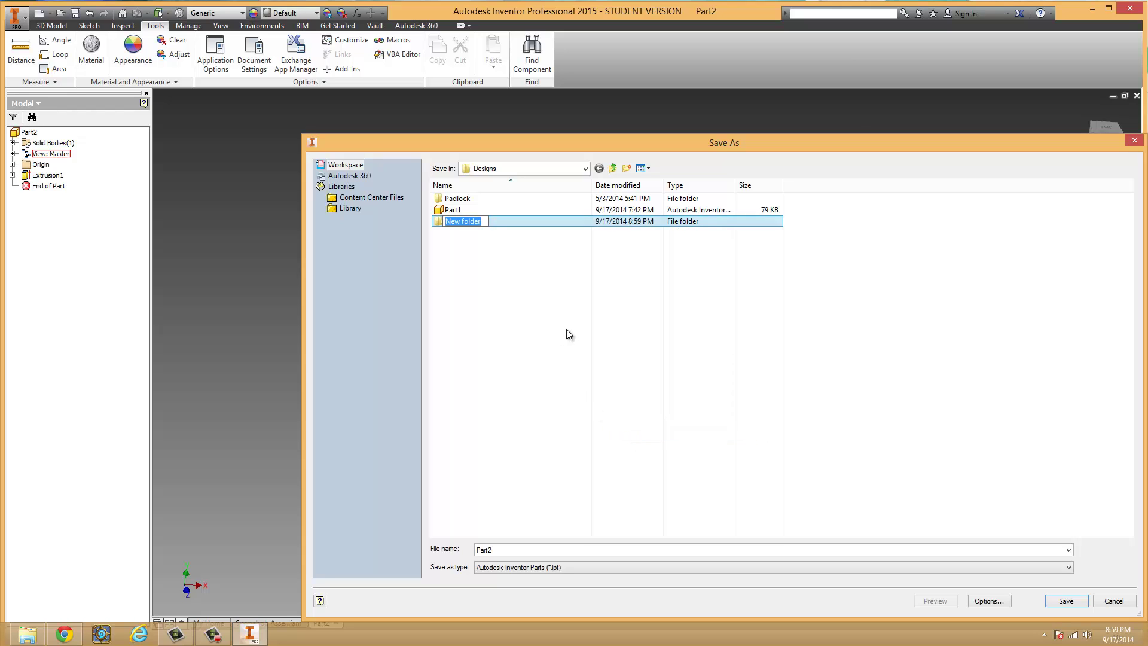
pyautogui.write('PuzzleCubeFolder')
pyautogui.click(502, 552)
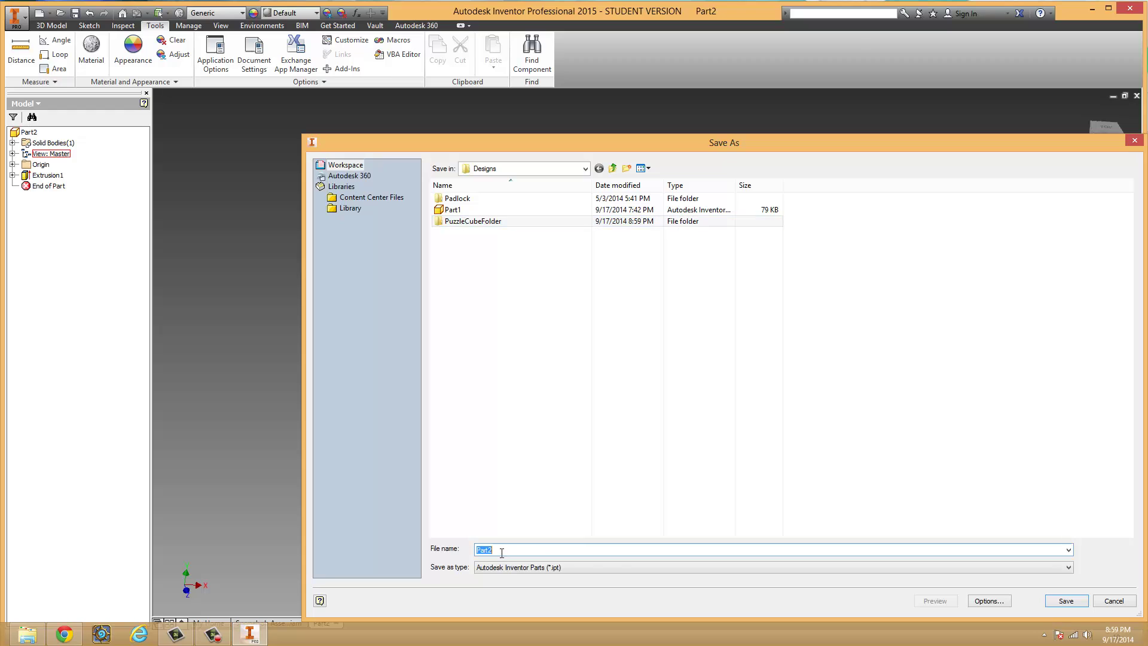
# Save the red cube part as RedCube
pyautogui.write('RedCube')
pyautogui.moveTo(549, 146); pyautogui.dragTo(511, 94)
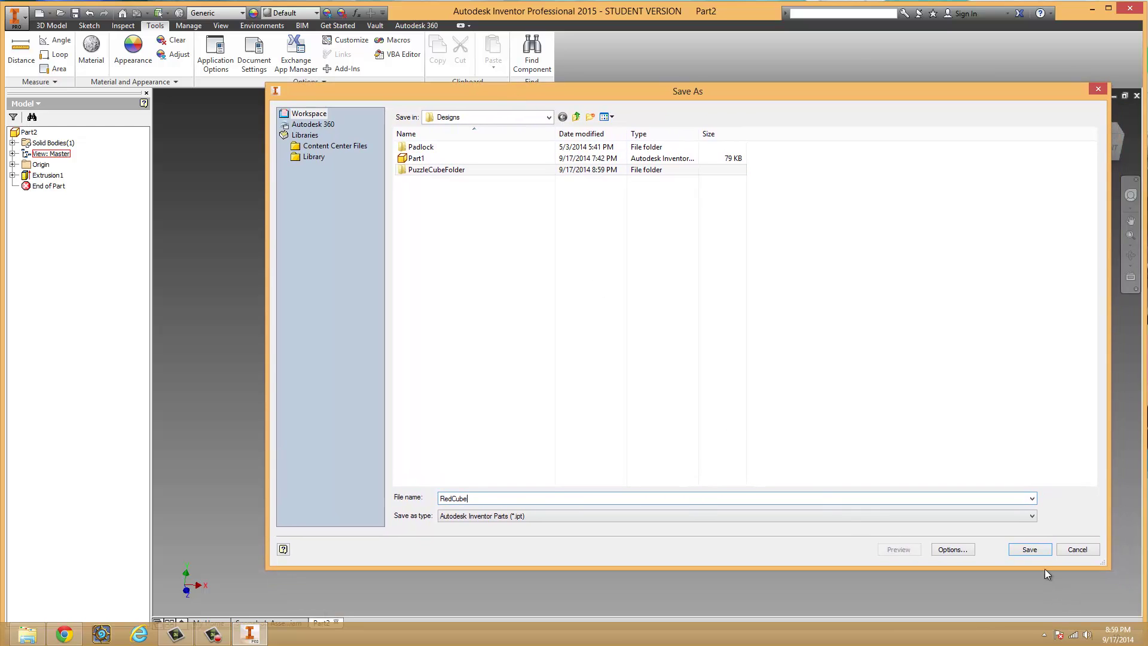
pyautogui.click(1028, 548)
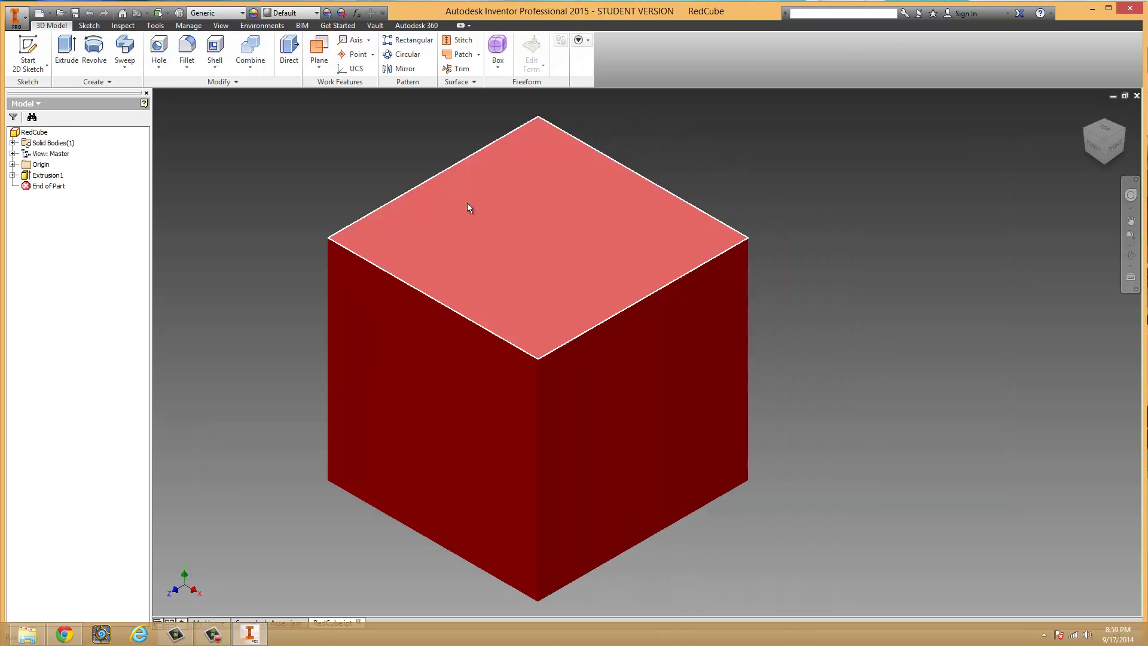
# With Tools > Adjust, recolour the top and right faces blue, RGB 0, 4, 255
pyautogui.click(153, 27)
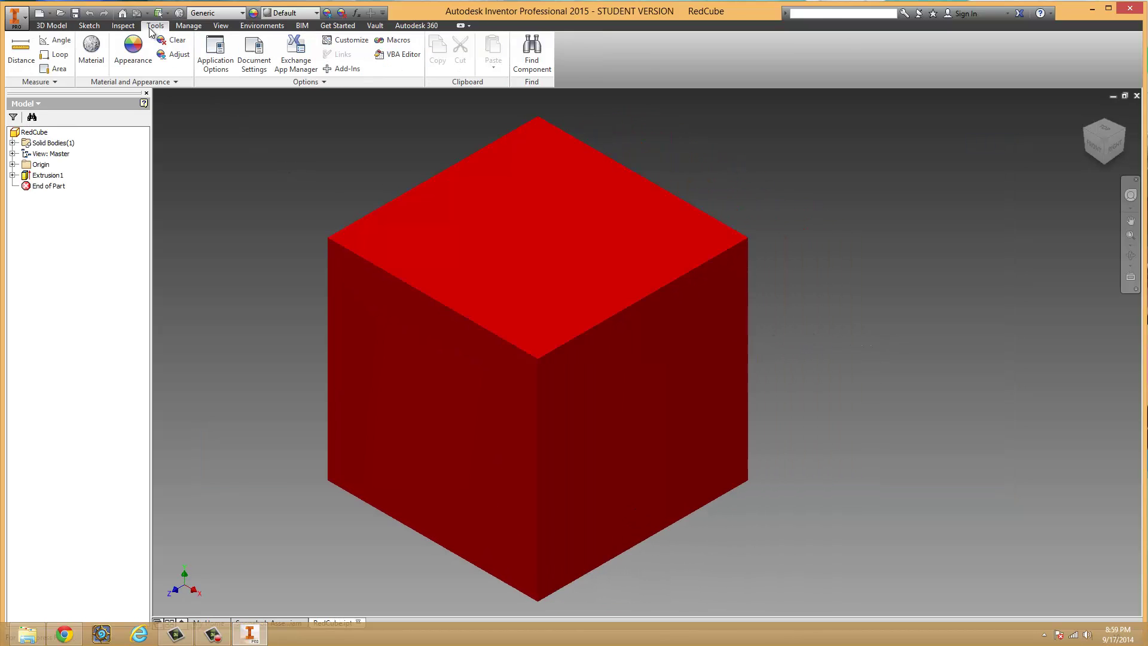
pyautogui.click(174, 54)
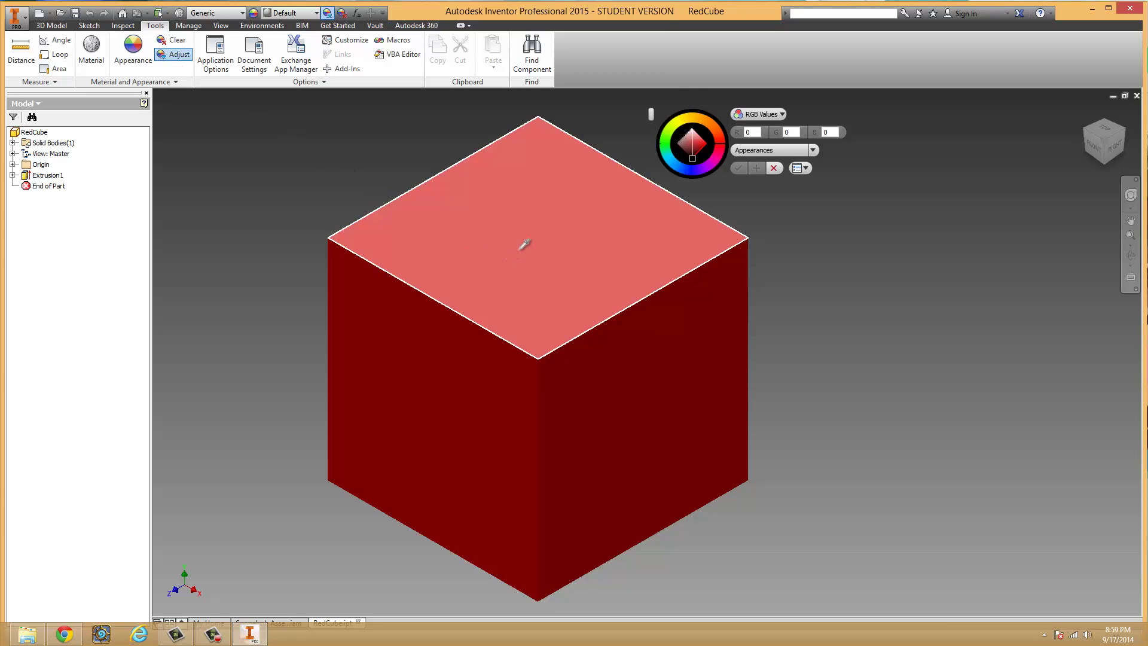
pyautogui.click(551, 195)
pyautogui.click(694, 170)
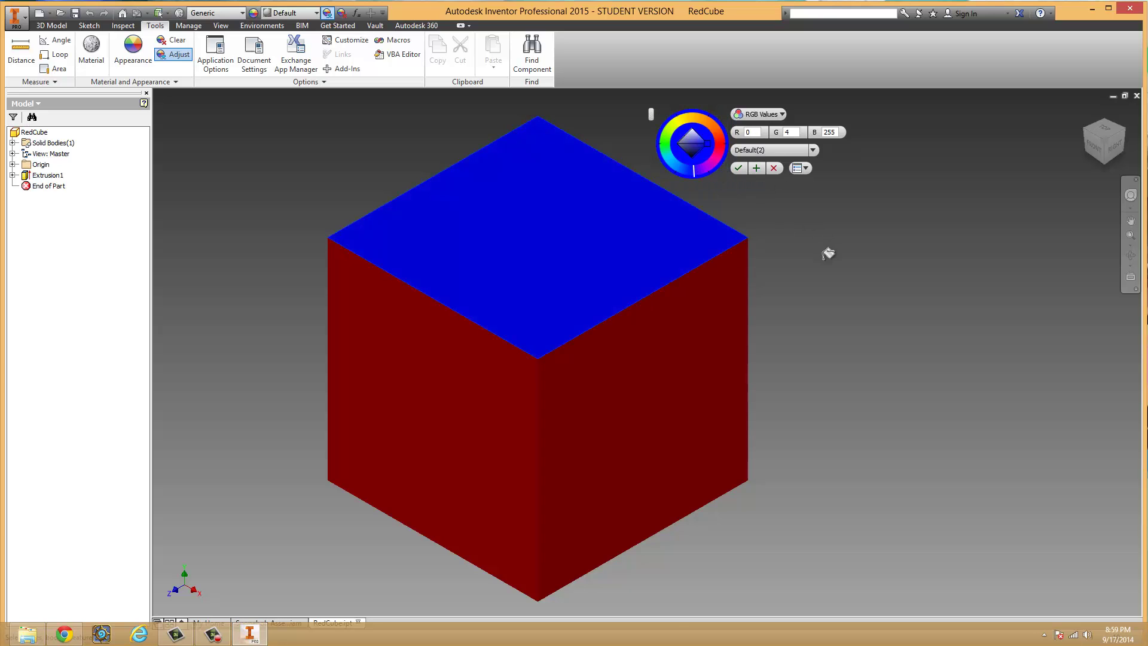
pyautogui.click(638, 372)
# Paint the remaining red faces blue and apply the colour
pyautogui.keyDown('shift'); pyautogui.moveTo(591, 382); pyautogui.dragTo(560, 250, button='middle'); pyautogui.keyUp('shift')
pyautogui.click(559, 249)
pyautogui.keyDown('shift'); pyautogui.moveTo(532, 312); pyautogui.dragTo(585, 243, button='middle'); pyautogui.keyUp('shift')
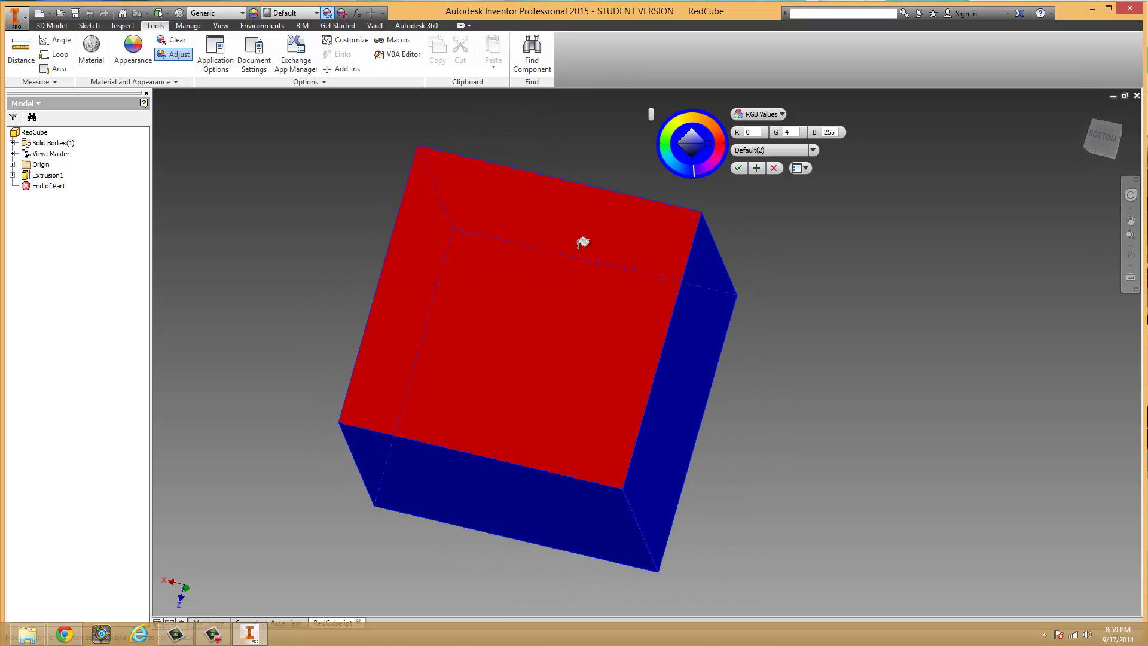
pyautogui.click(619, 315)
pyautogui.moveTo(619, 315)
pyautogui.keyDown('shift'); pyautogui.mouseDown(button='middle')
pyautogui.moveTo(671, 251)
pyautogui.moveTo(754, 289)
pyautogui.moveTo(719, 353)
pyautogui.moveTo(729, 255)
pyautogui.mouseUp(button='middle'); pyautogui.keyUp('shift')
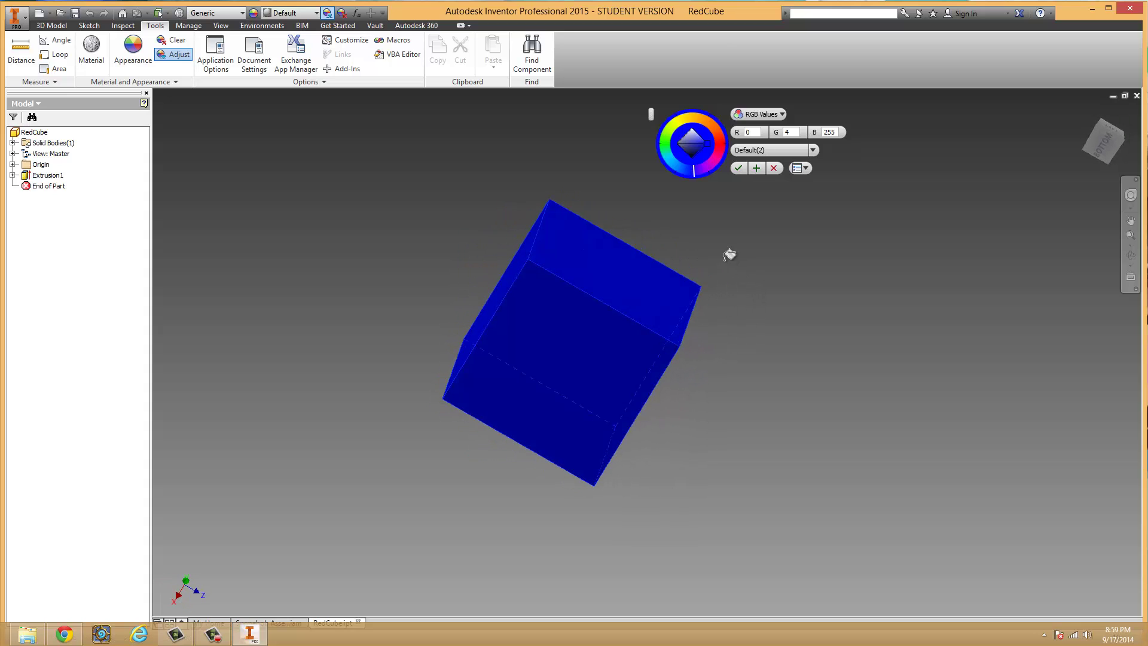
pyautogui.click(738, 169)
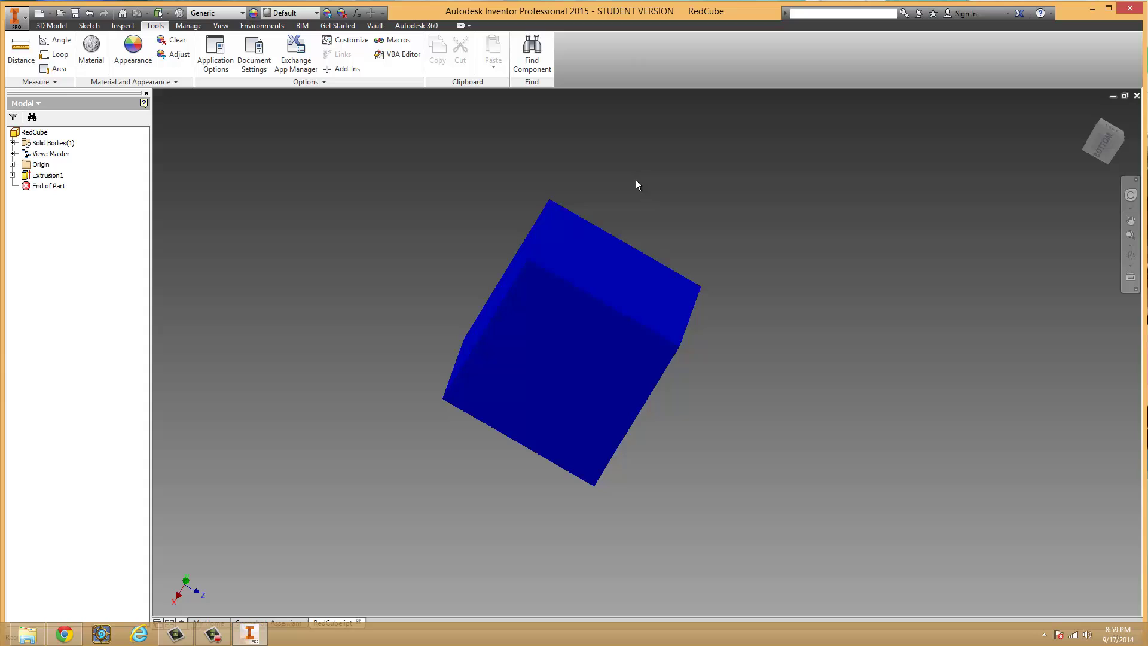
pyautogui.click(16, 17)
# Save the part as BlueCube in PuzzleCubeFolder, replacing Red with Blue in the name
pyautogui.click(52, 141)
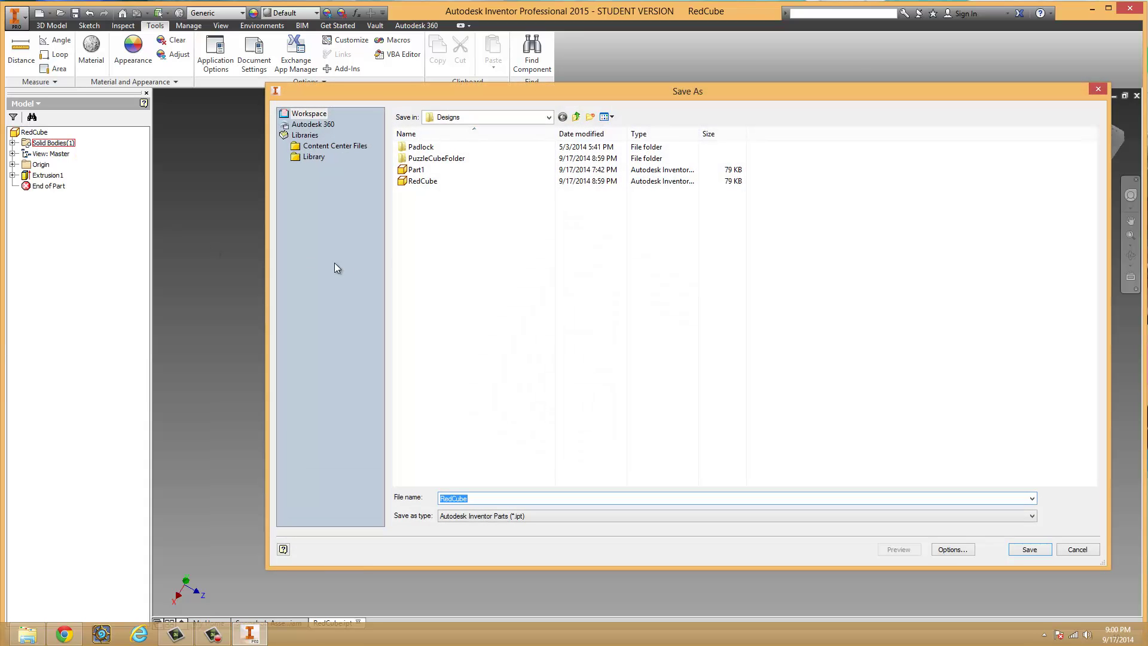
pyautogui.doubleClick(427, 159)
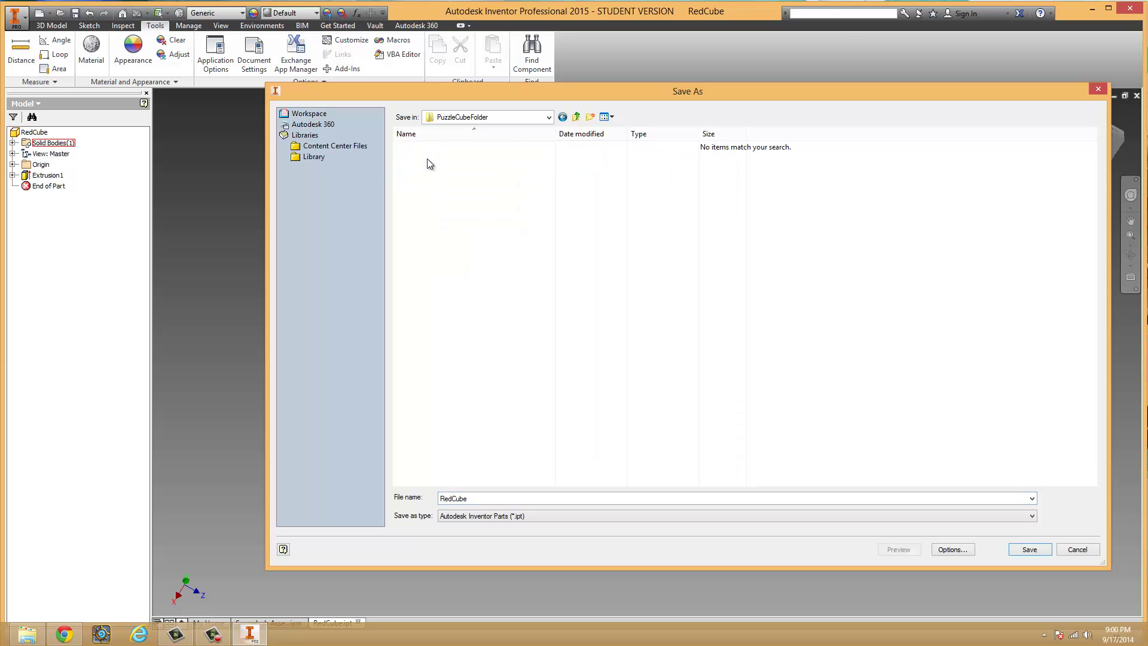
pyautogui.doubleClick(478, 498)
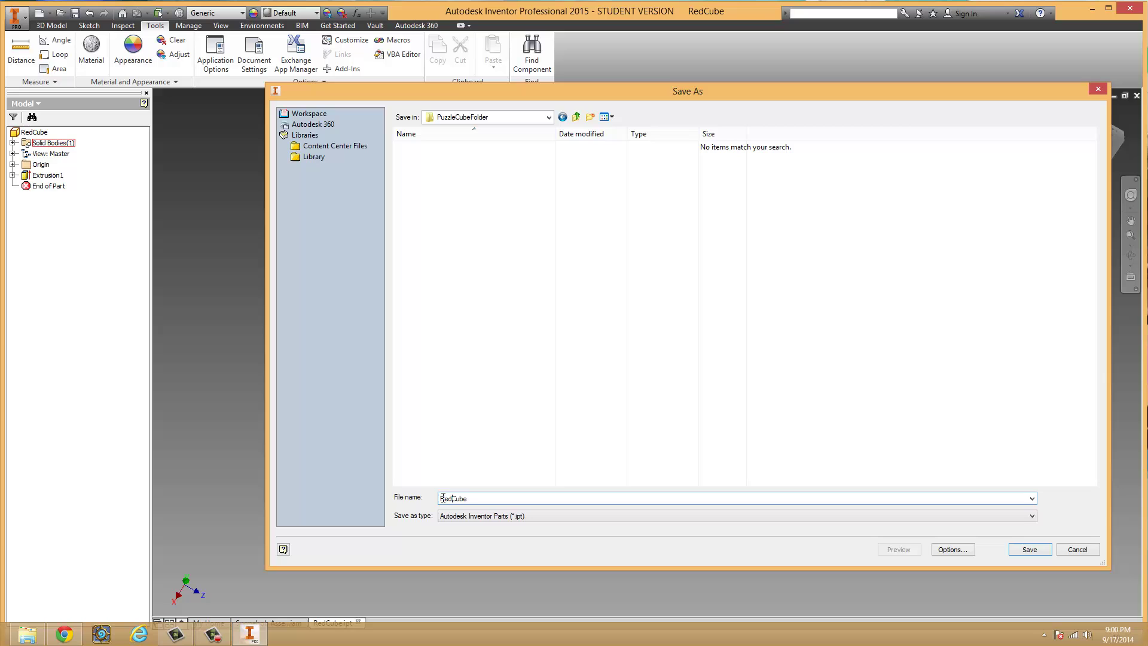
pyautogui.moveTo(440, 499); pyautogui.dragTo(453, 499)
pyautogui.write('Blue')
pyautogui.click(1028, 548)
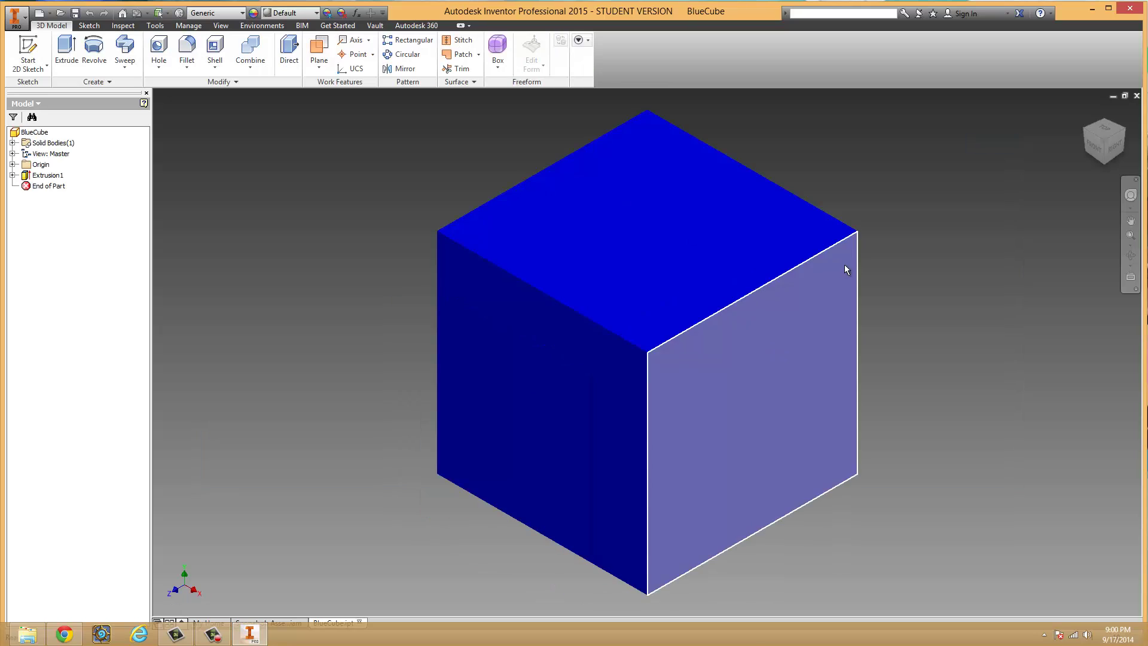
pyautogui.press('F6')
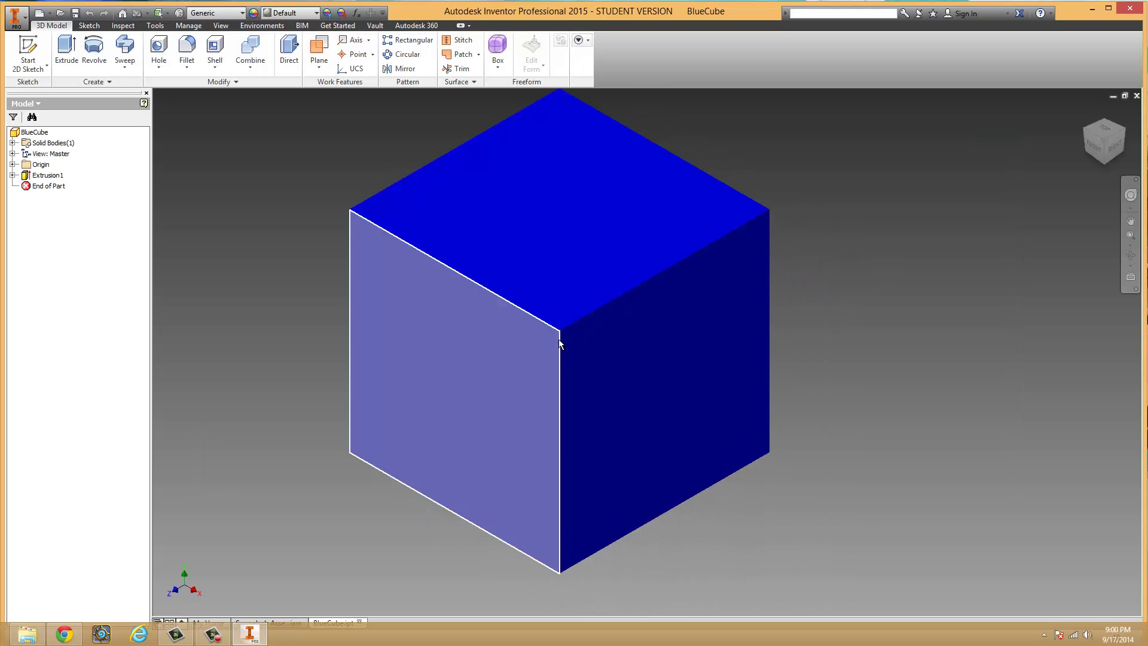
pyautogui.keyDown('shift'); pyautogui.moveTo(558, 339); pyautogui.dragTo(605, 416, button='middle'); pyautogui.keyUp('shift')
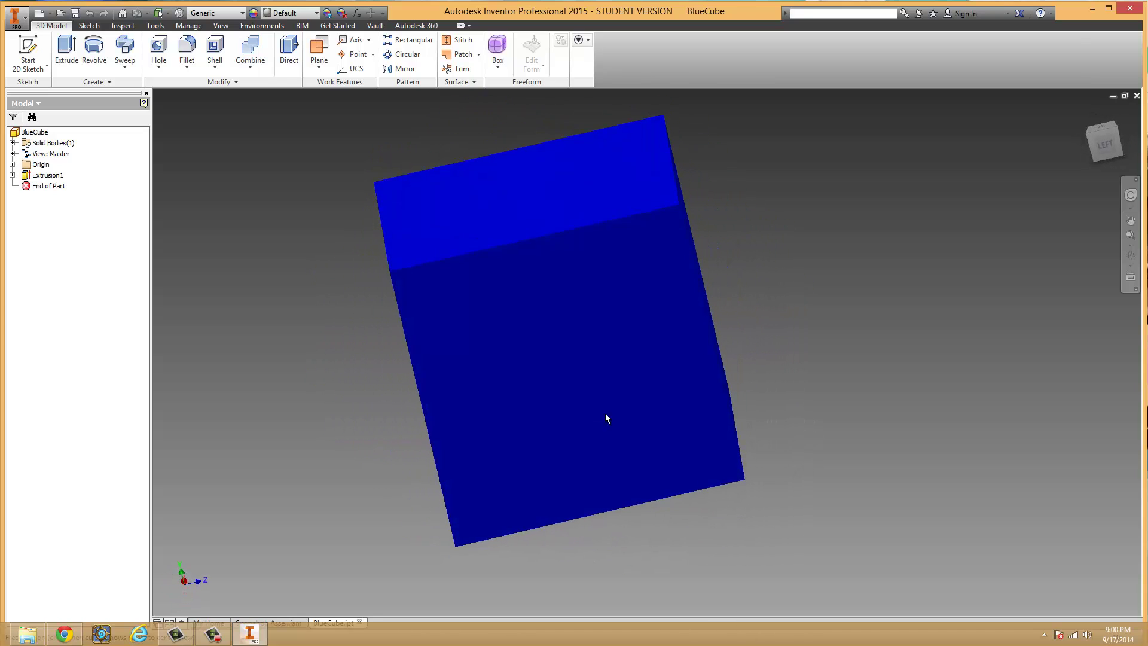